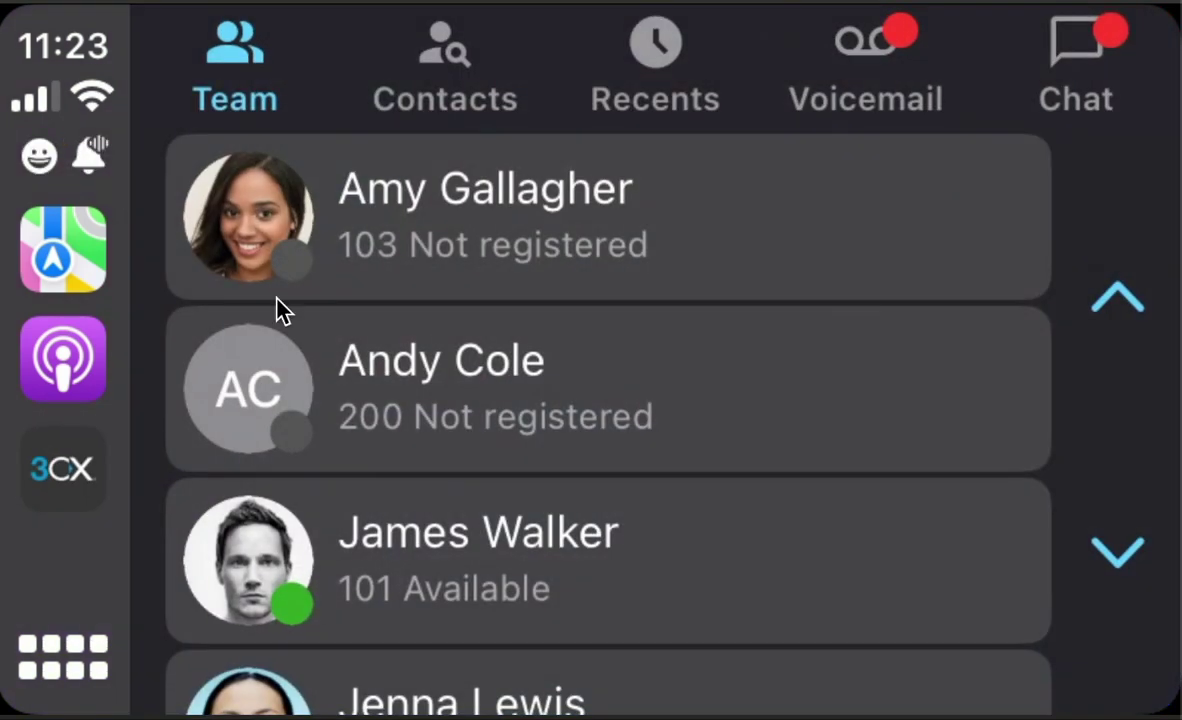
- Browse the Team, Contacts, Recents and Voicemail lists, ending on the three chat conversations
left_click(243, 72)
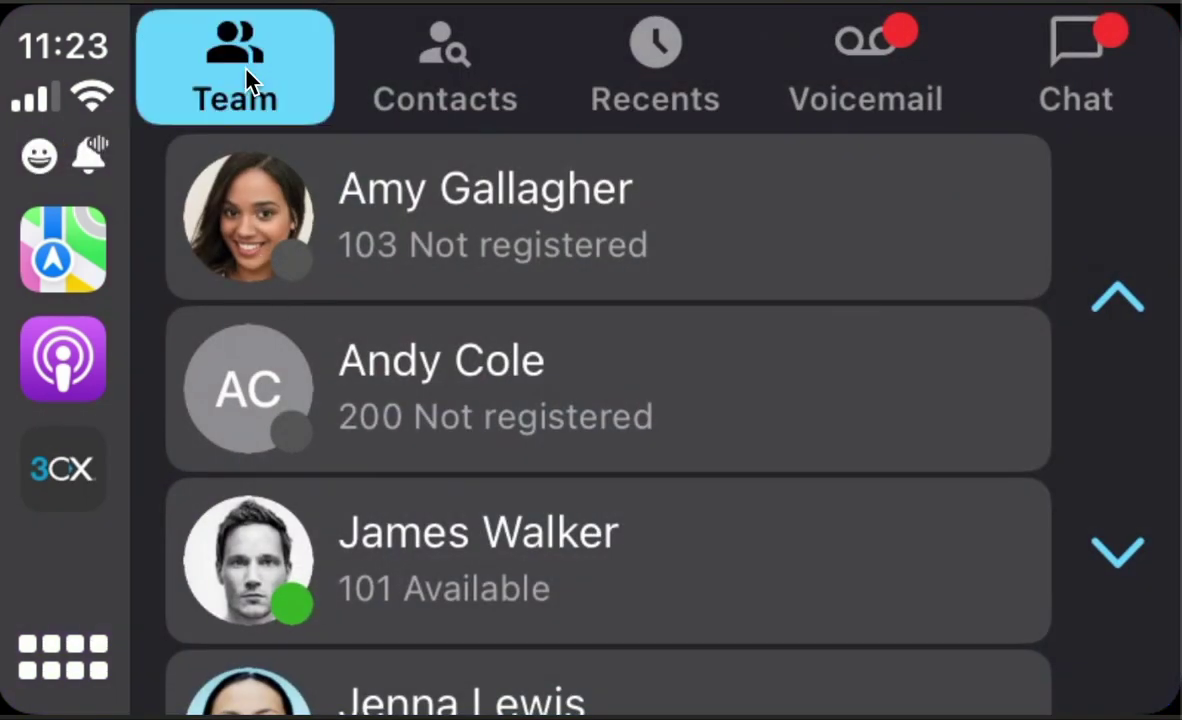
left_click(452, 65)
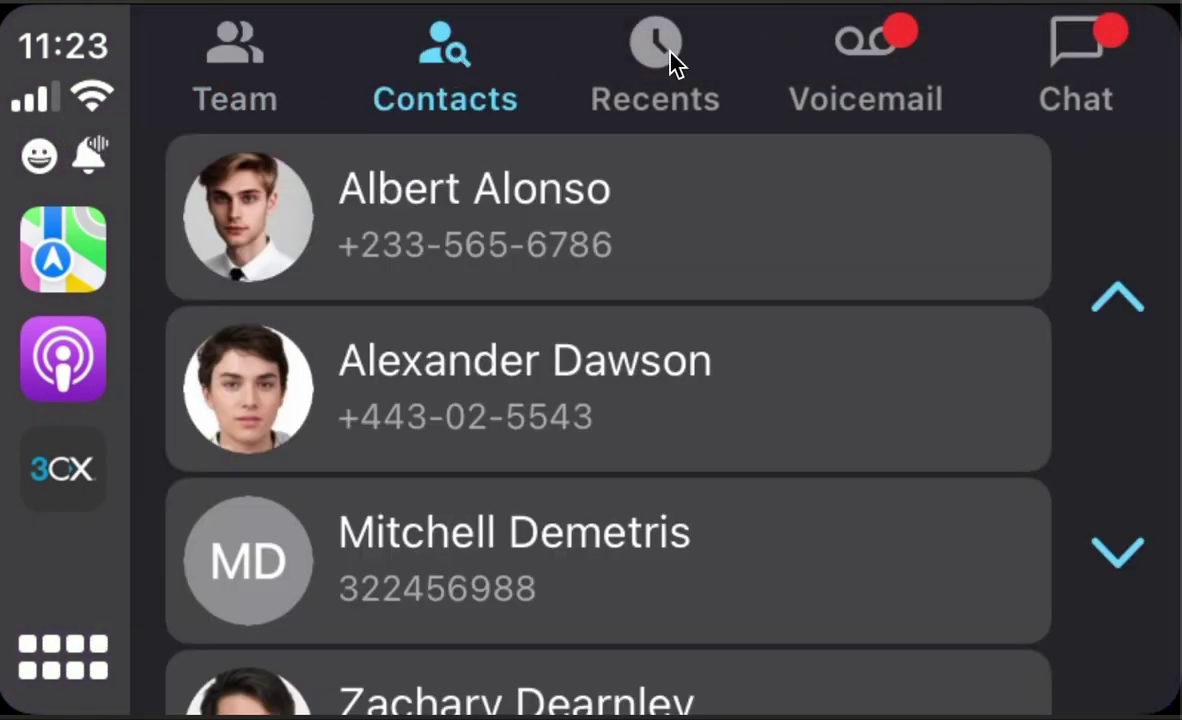
left_click(664, 60)
left_click(905, 60)
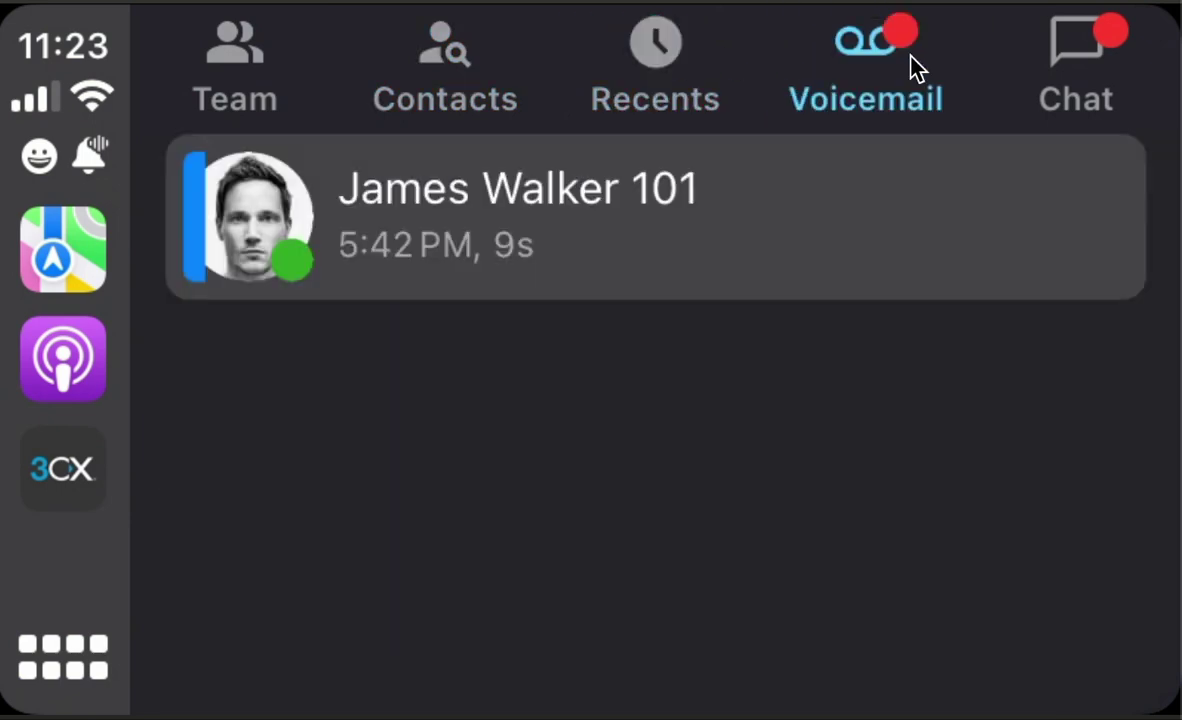
left_click(1058, 55)
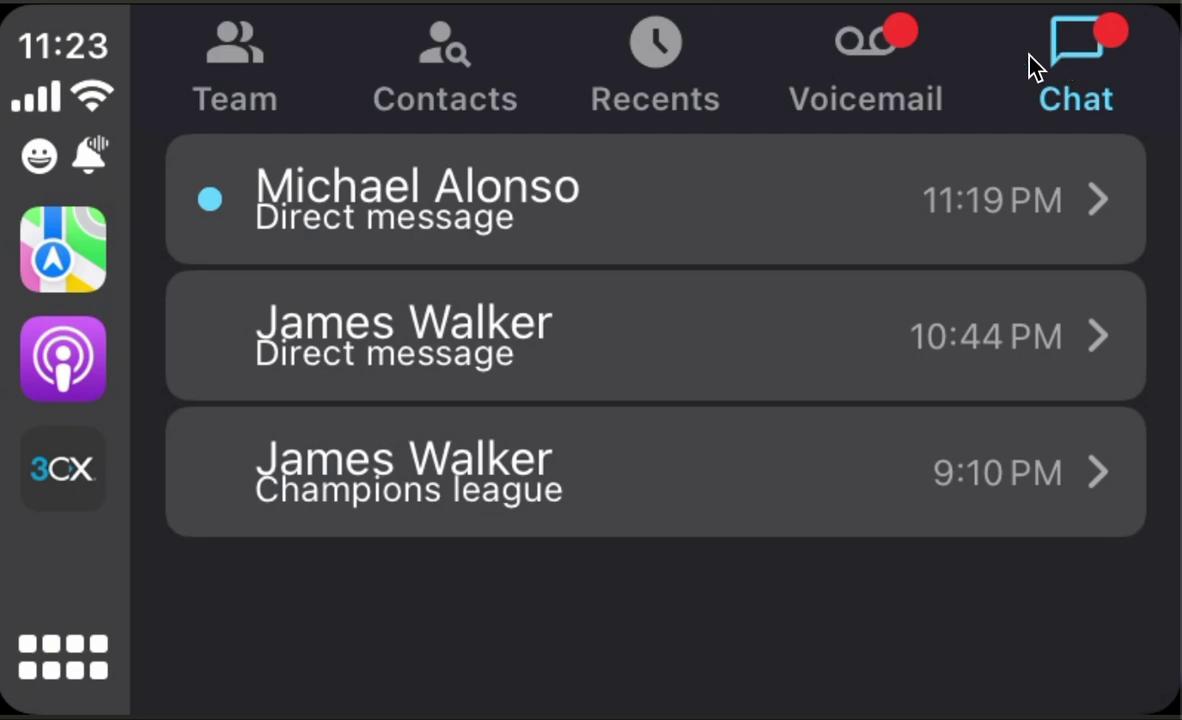
- Place an audio call to the teammate marked available in the Team list
left_click(250, 55)
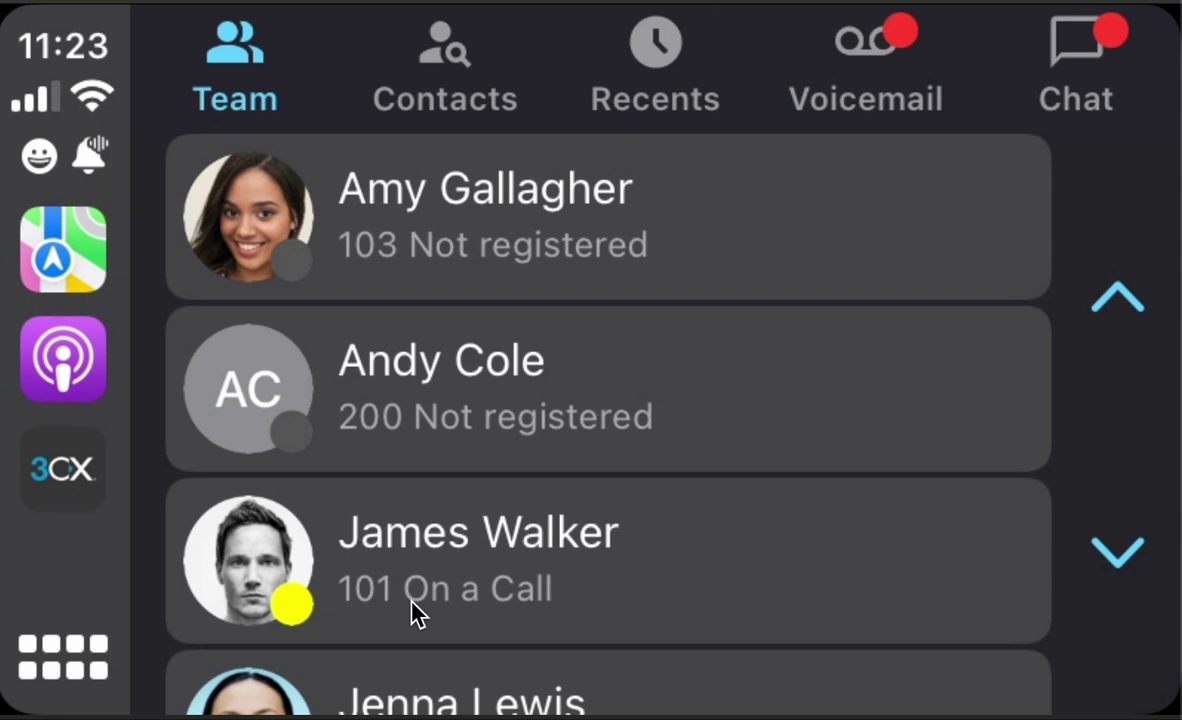
left_click(413, 590)
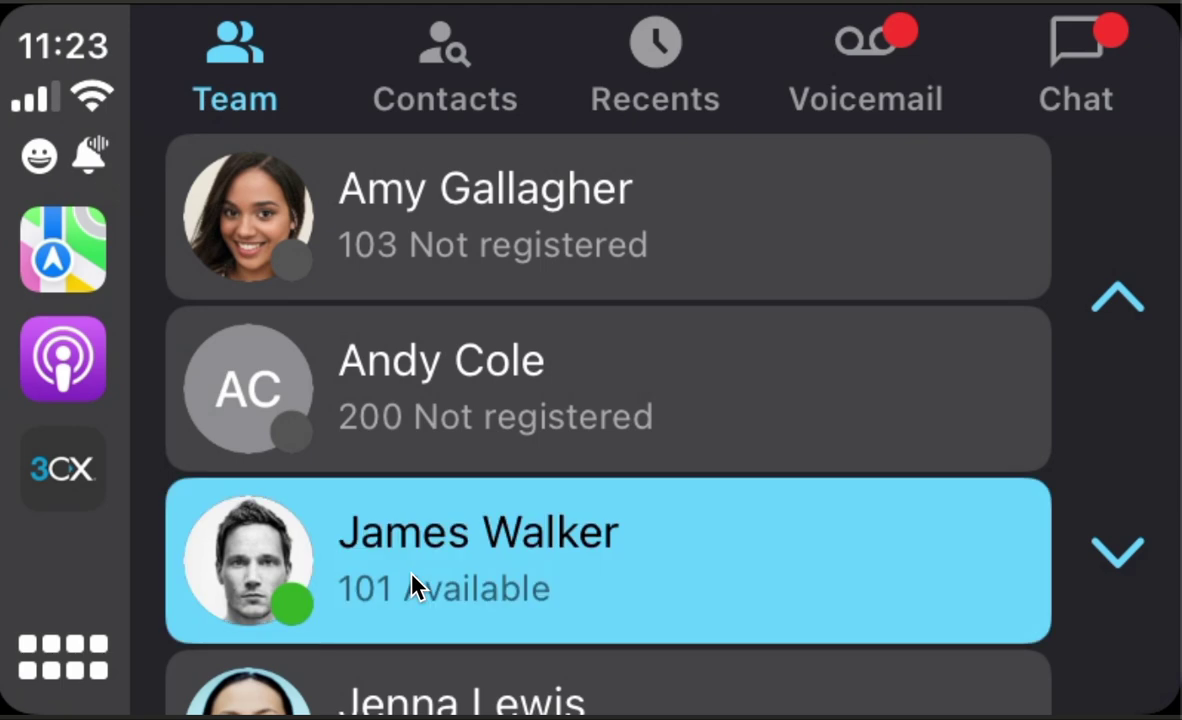
left_click(445, 537)
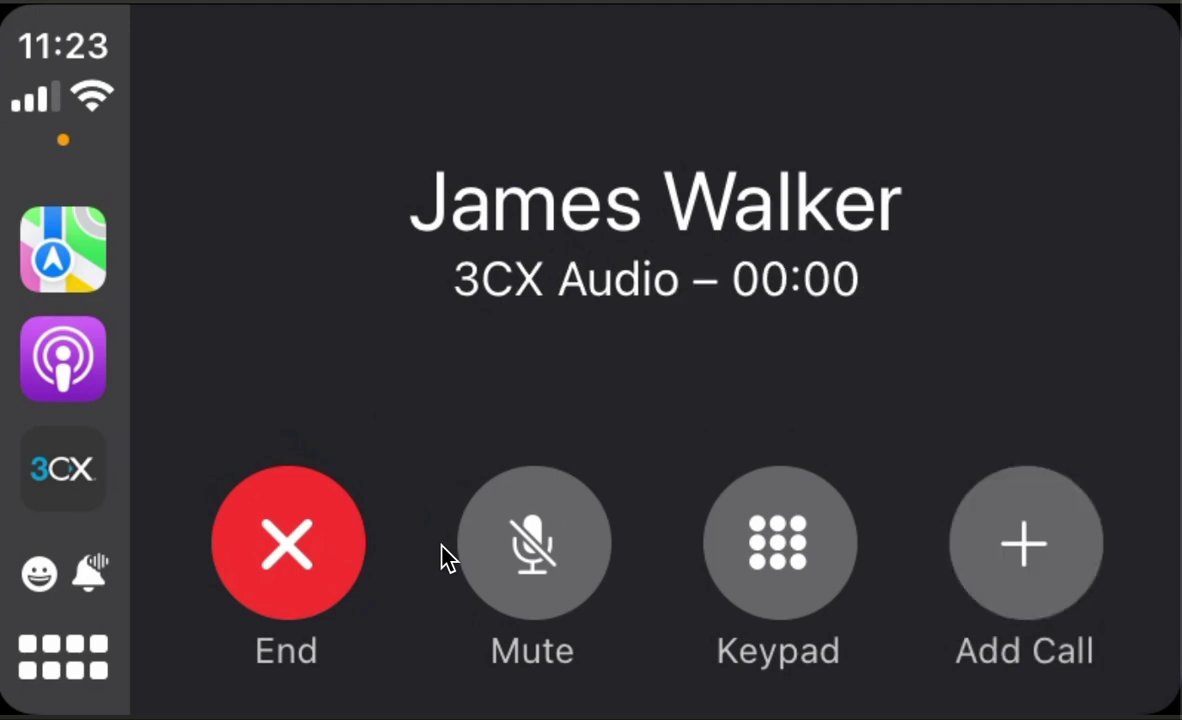
- End the teammate call and send them a message dictated to Siri
left_click(298, 515)
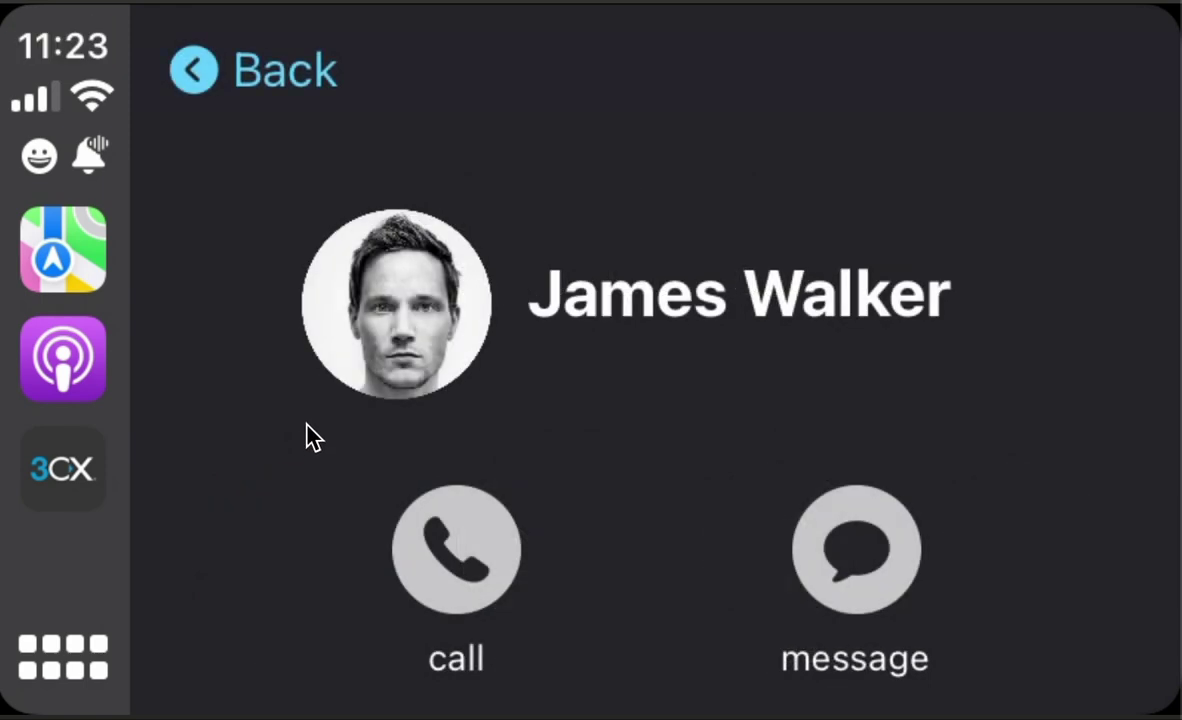
left_click(880, 548)
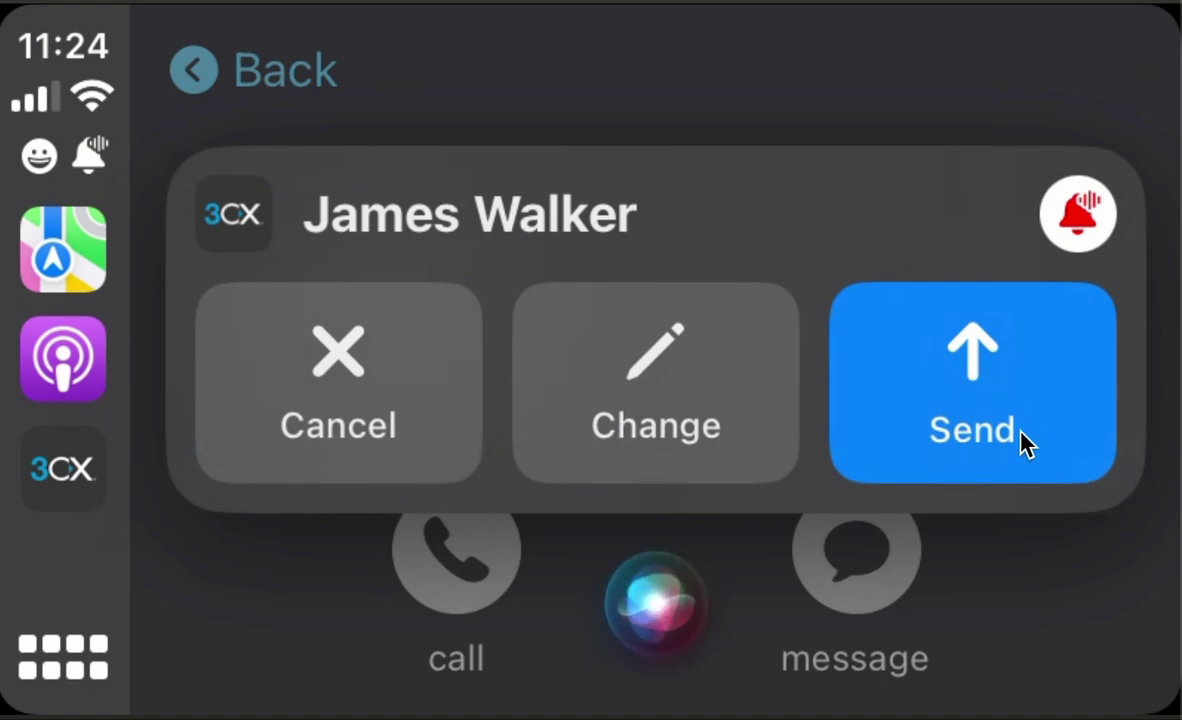
left_click(953, 389)
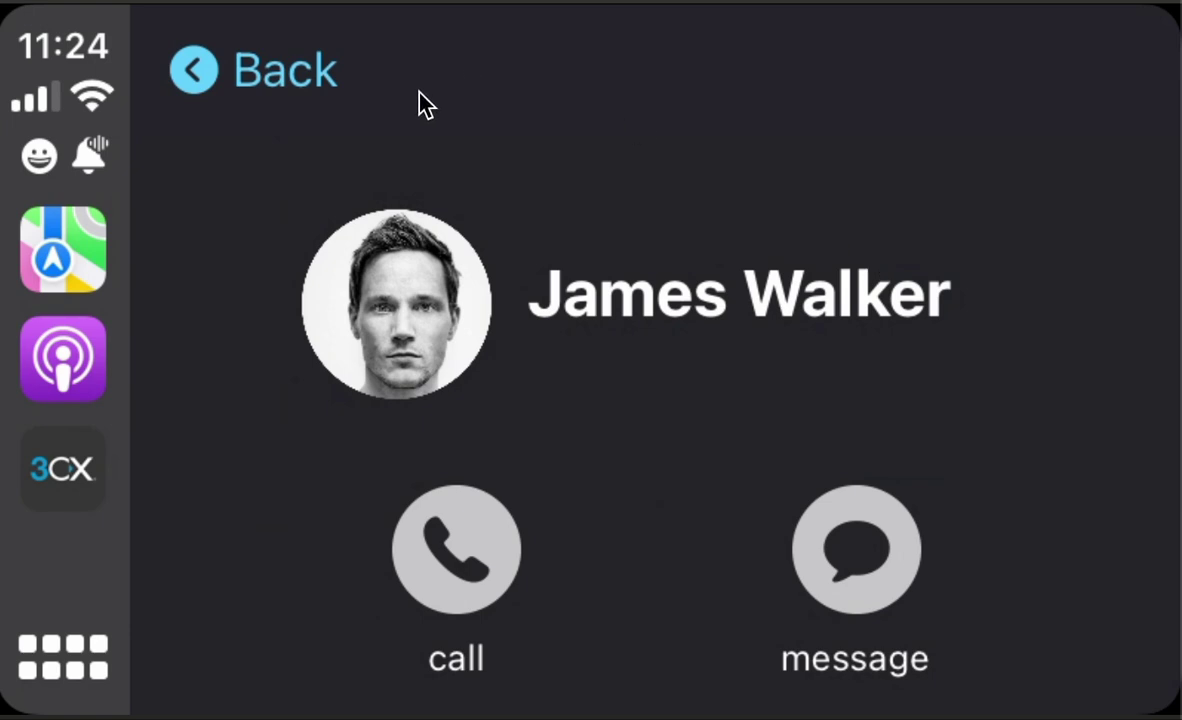
- Call the first saved contact, then view Recents scrolled down to the missed call
left_click(243, 75)
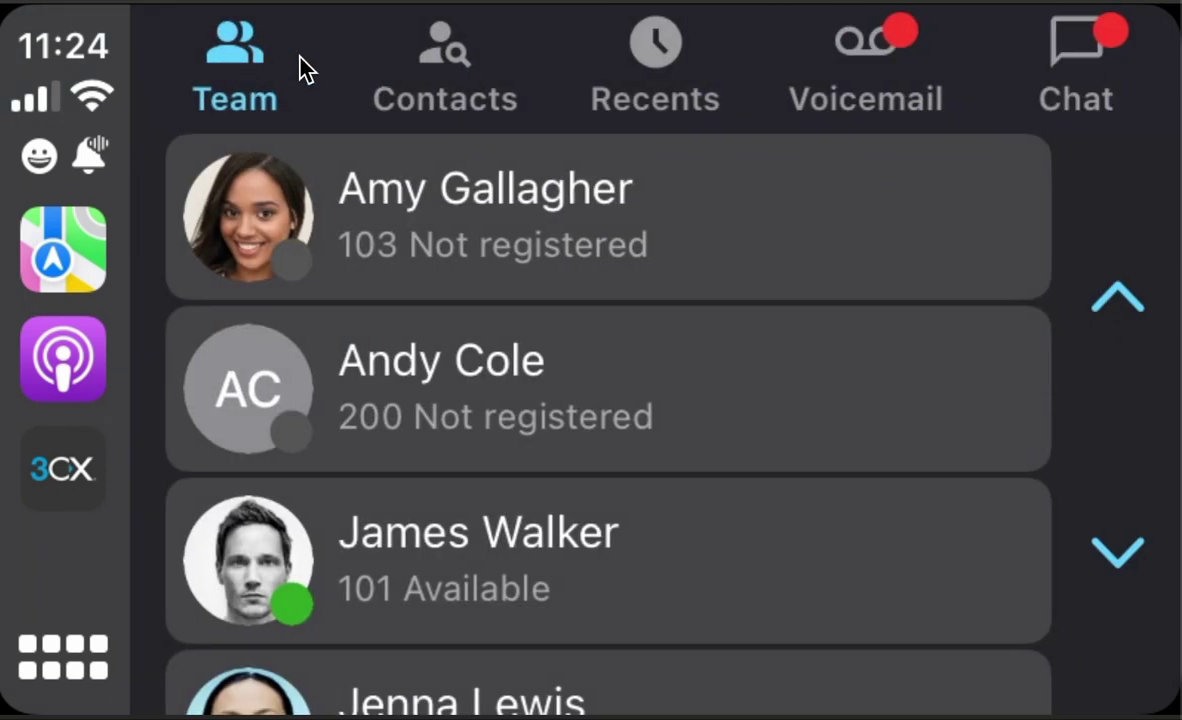
left_click(447, 53)
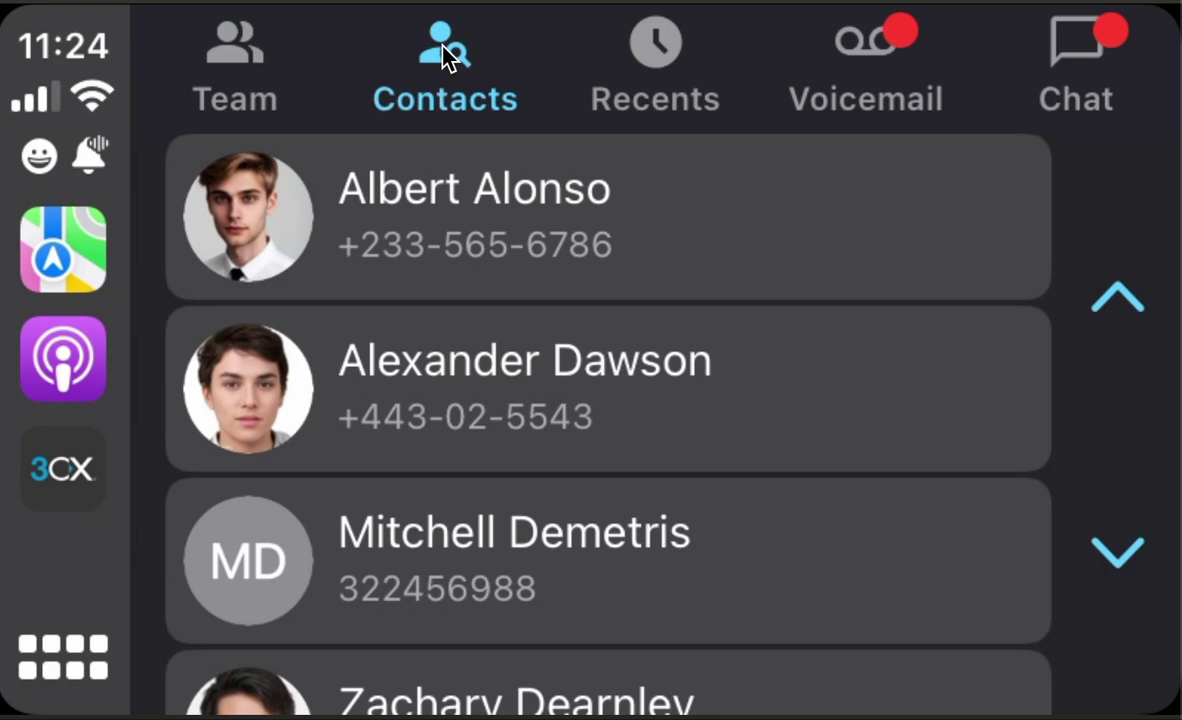
left_click(444, 195)
left_click(662, 50)
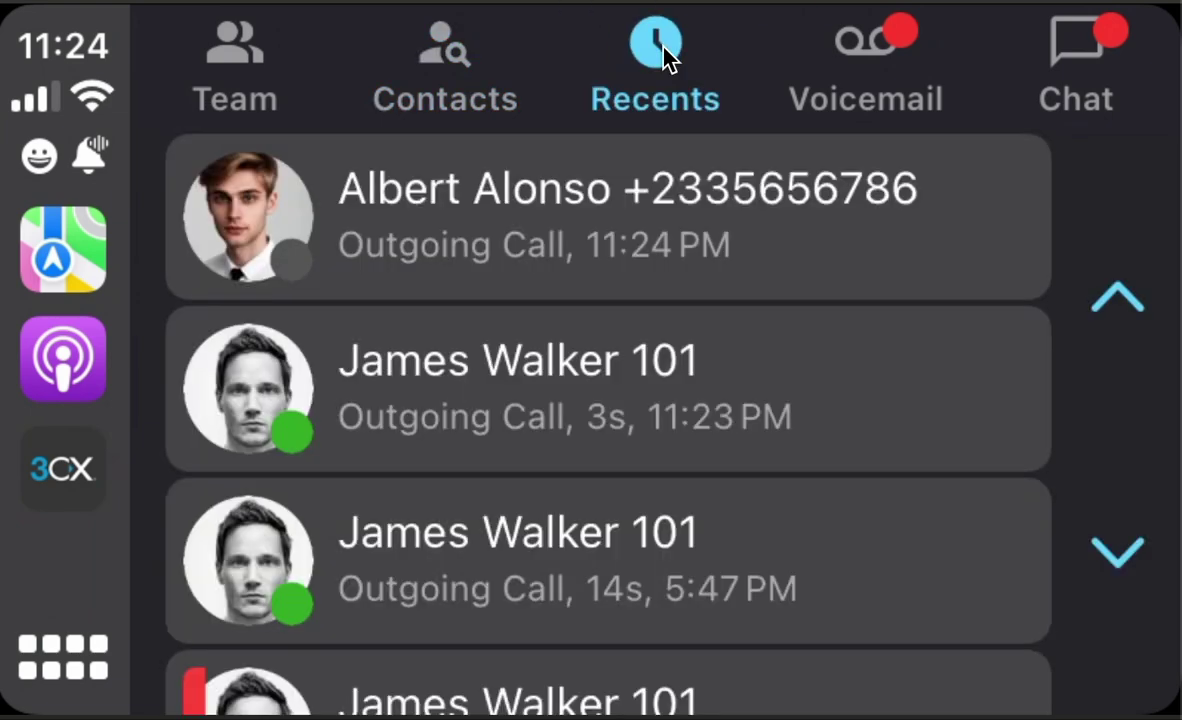
left_click(1121, 554)
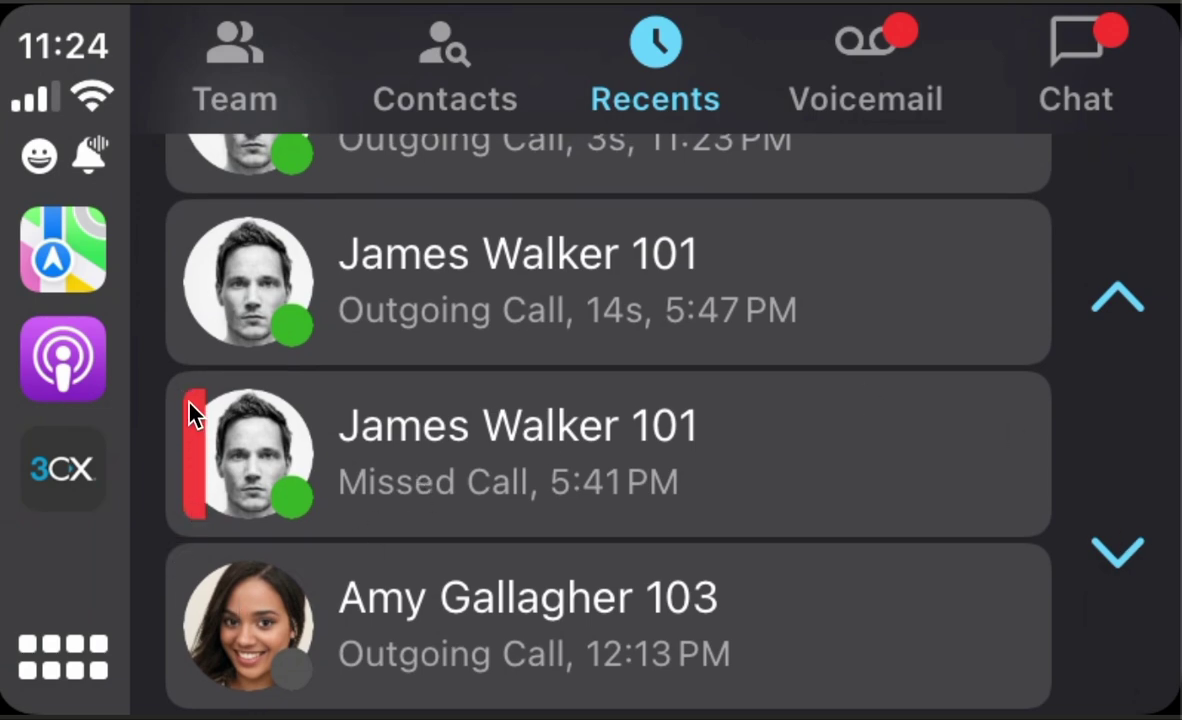
- Call back the teammate's missed call from Recents, hang up, then call them again
left_click(540, 430)
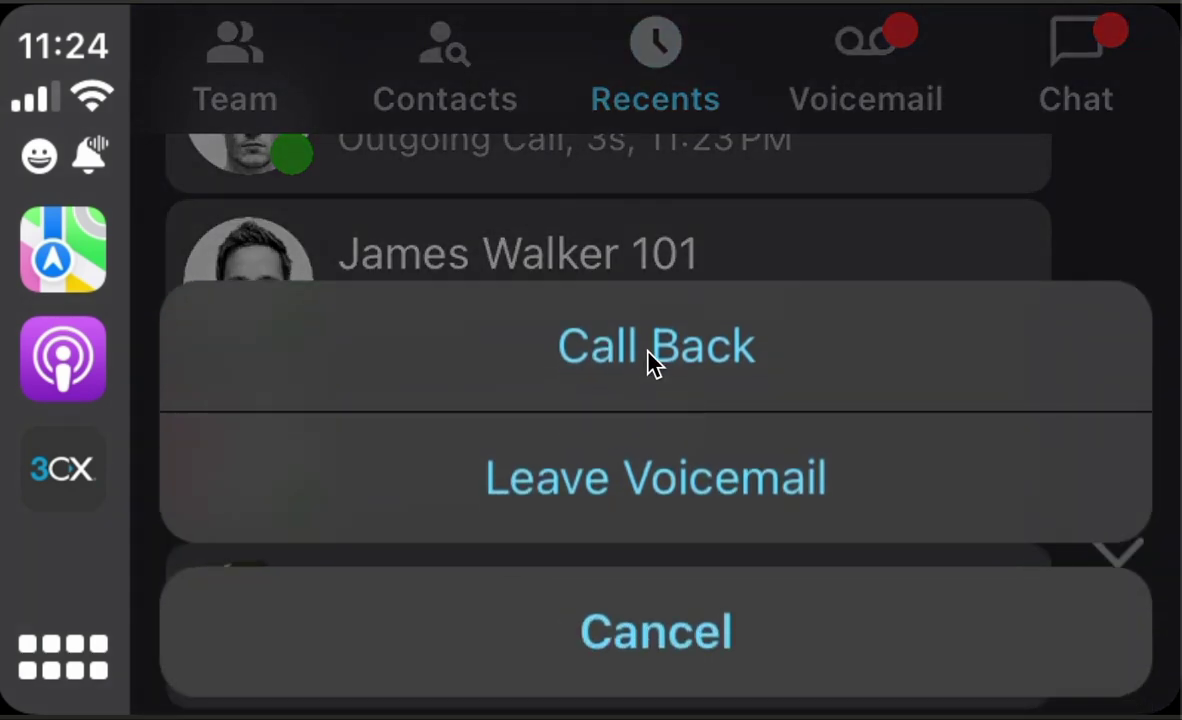
left_click(649, 358)
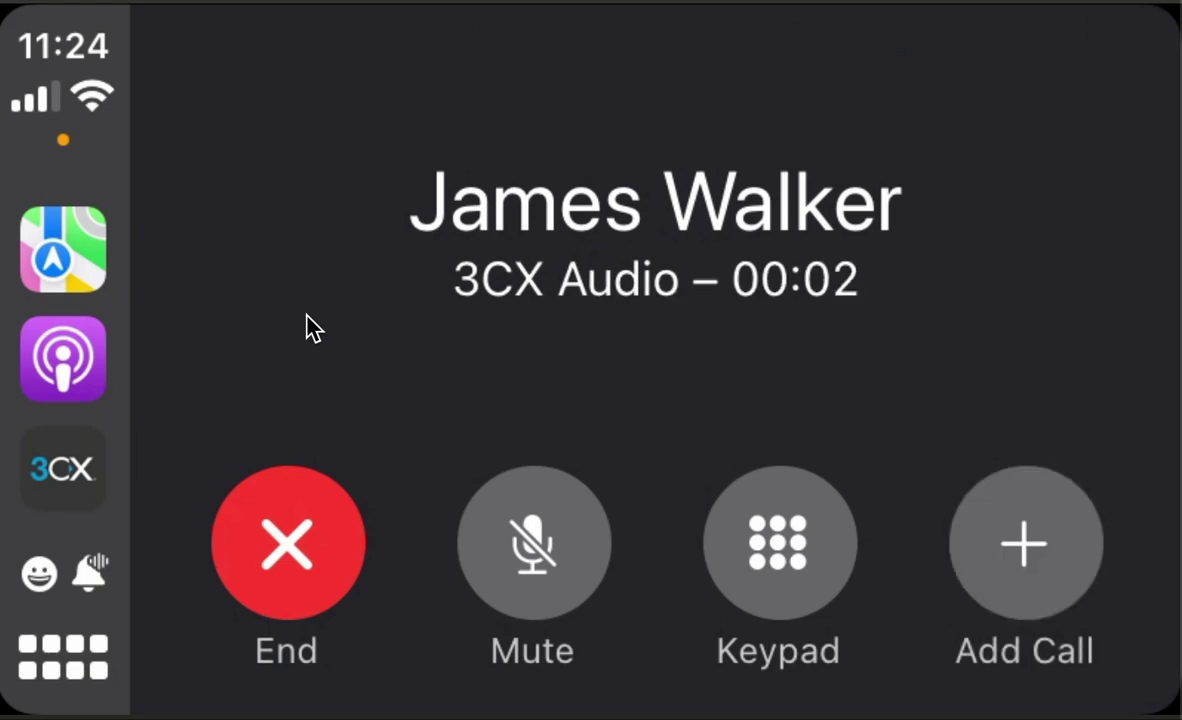
left_click(301, 548)
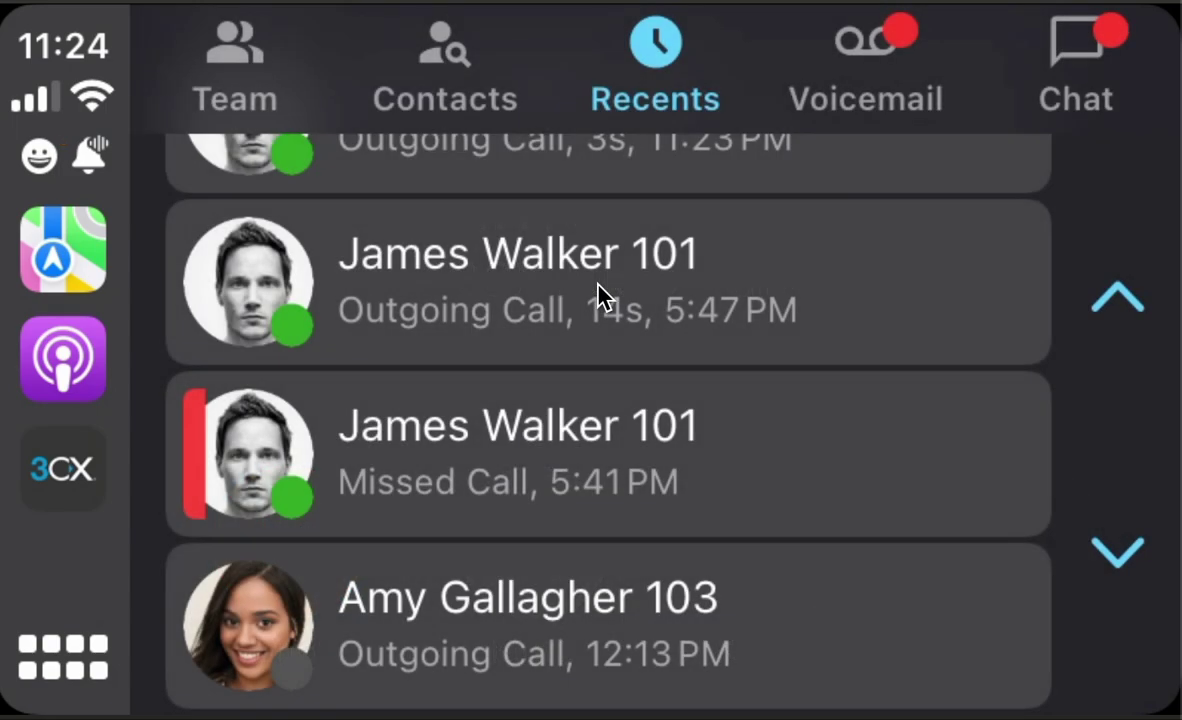
left_click(536, 620)
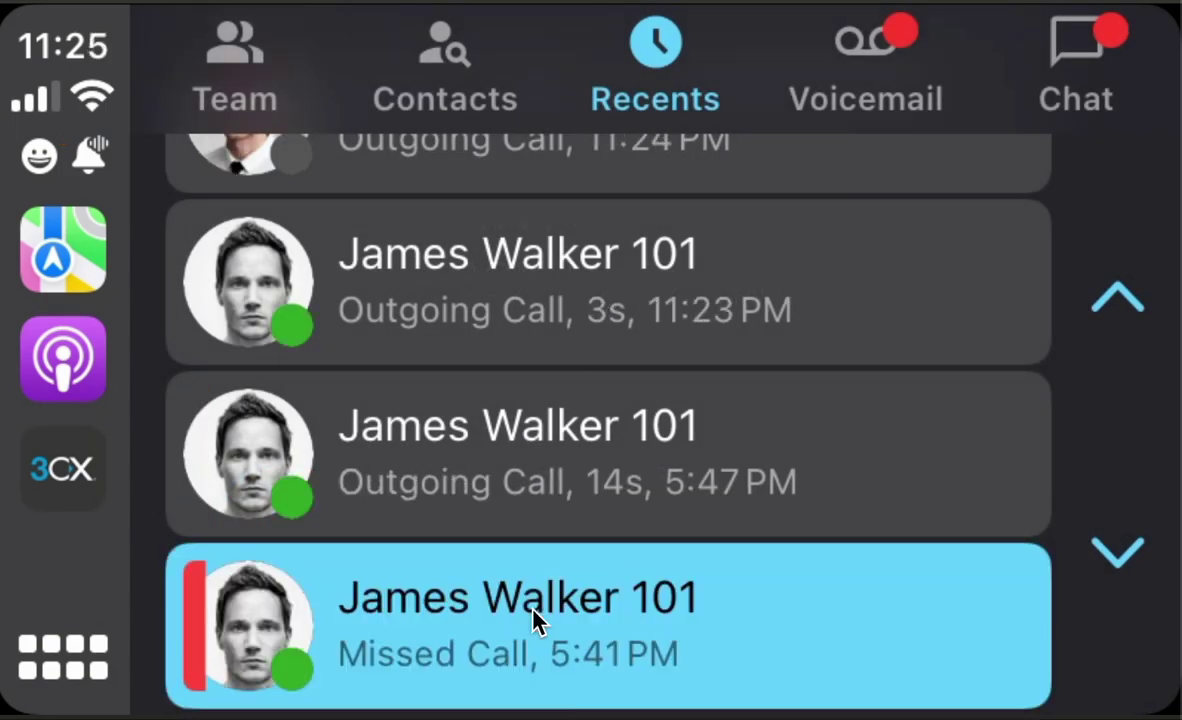
left_click(620, 520)
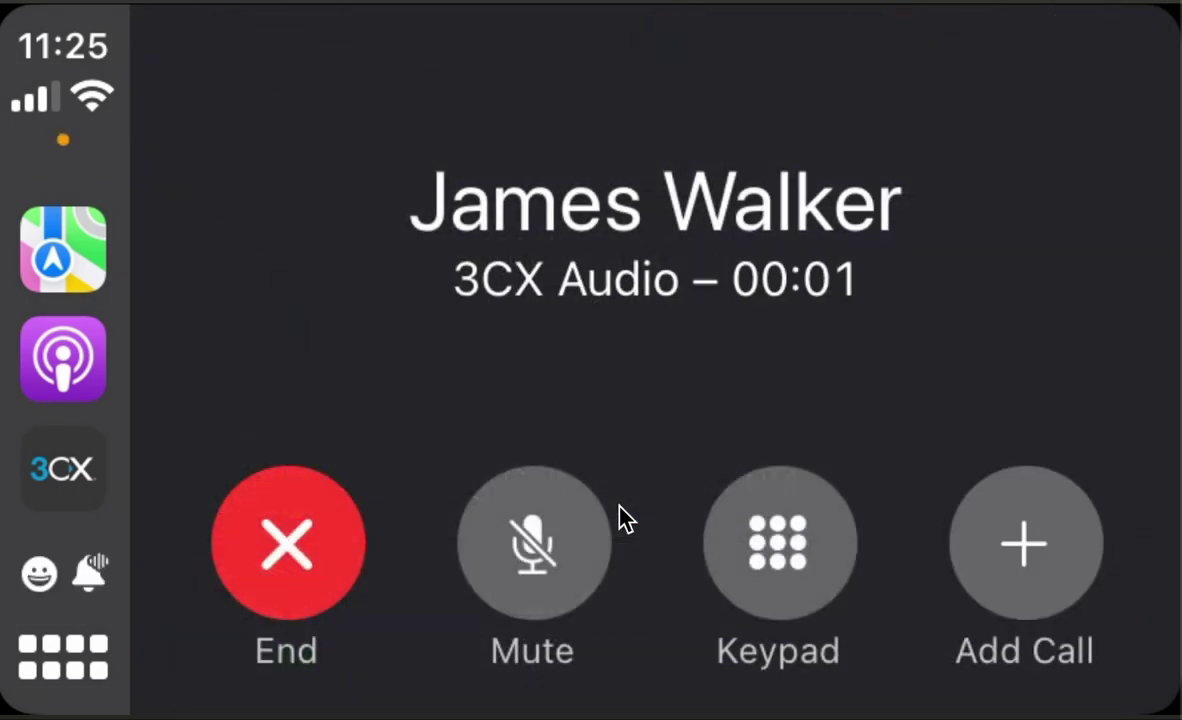
- Send the # and 0 tones from the in-call keypad, then show the Voicemail list
left_click(770, 535)
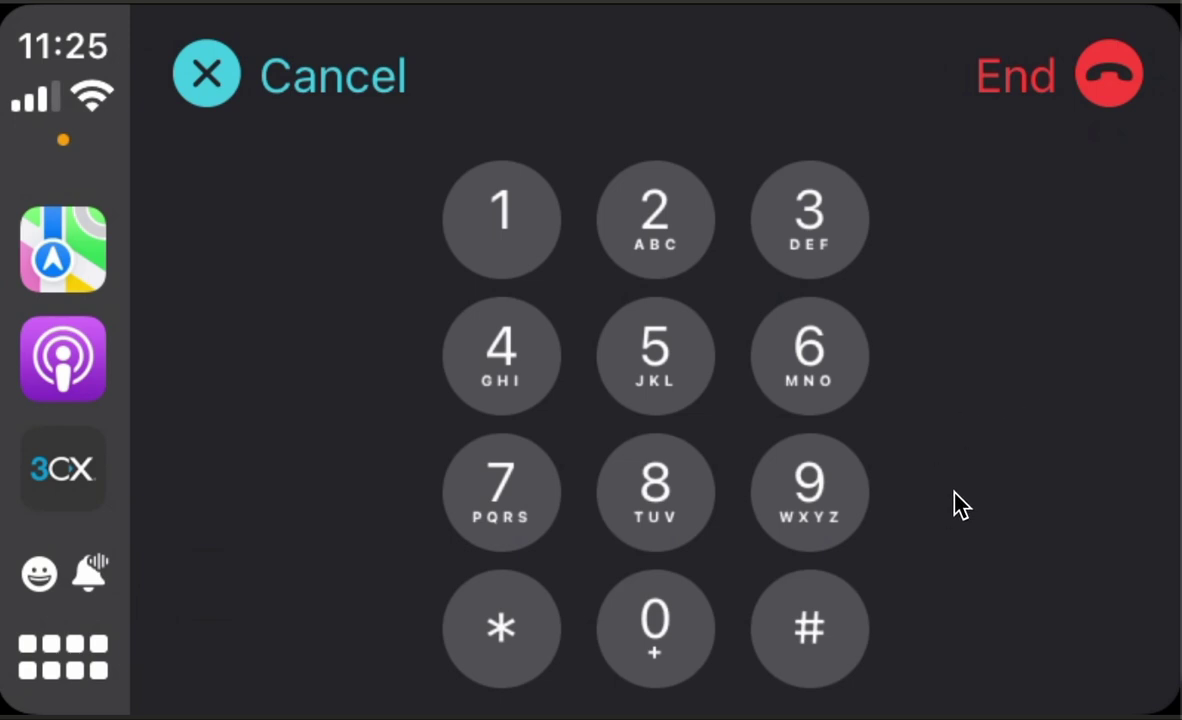
left_click(805, 625)
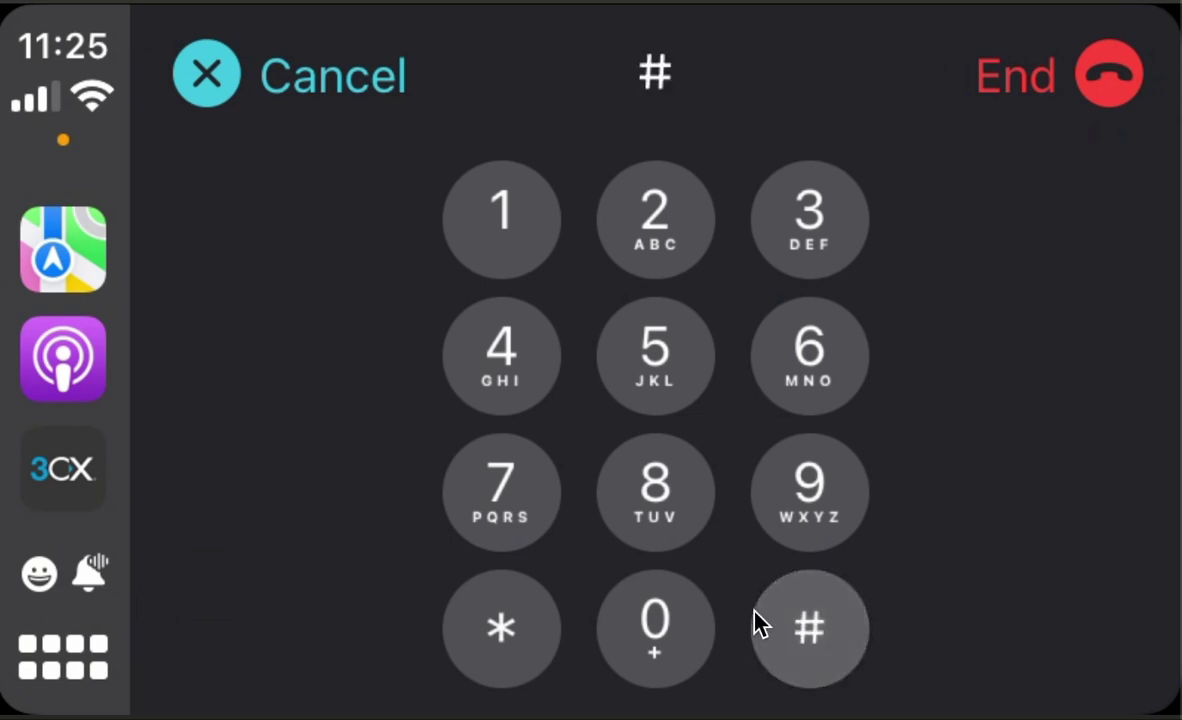
left_click(661, 605)
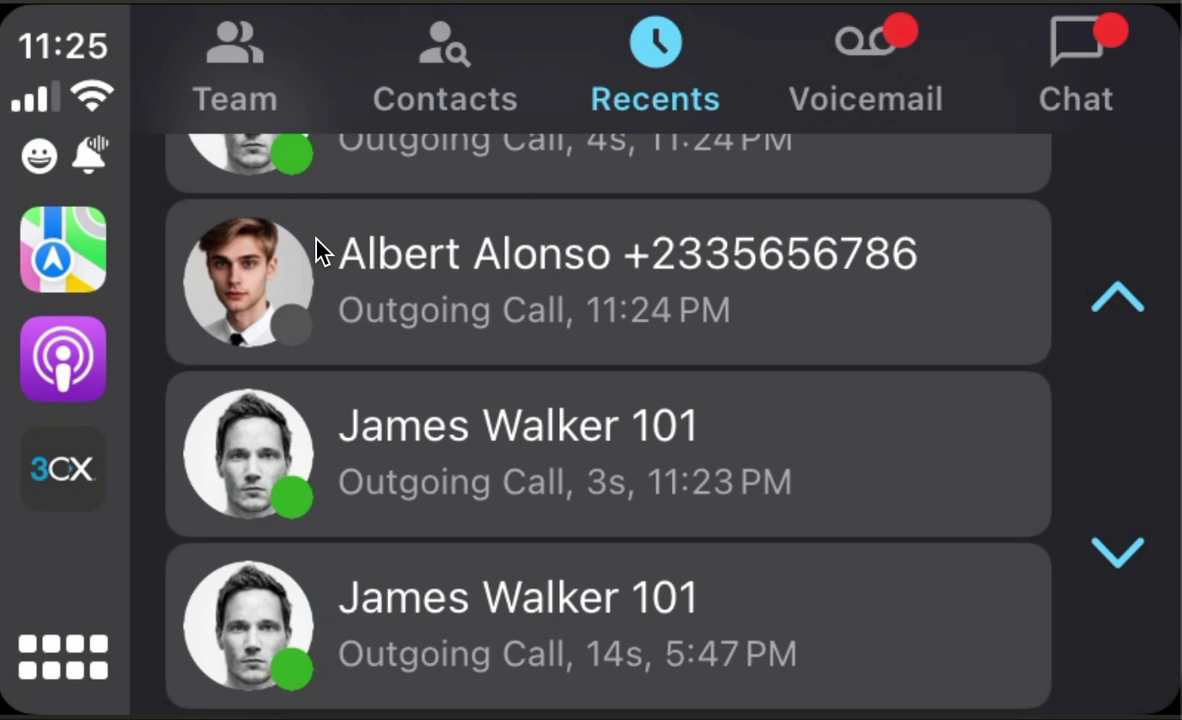
left_click(858, 44)
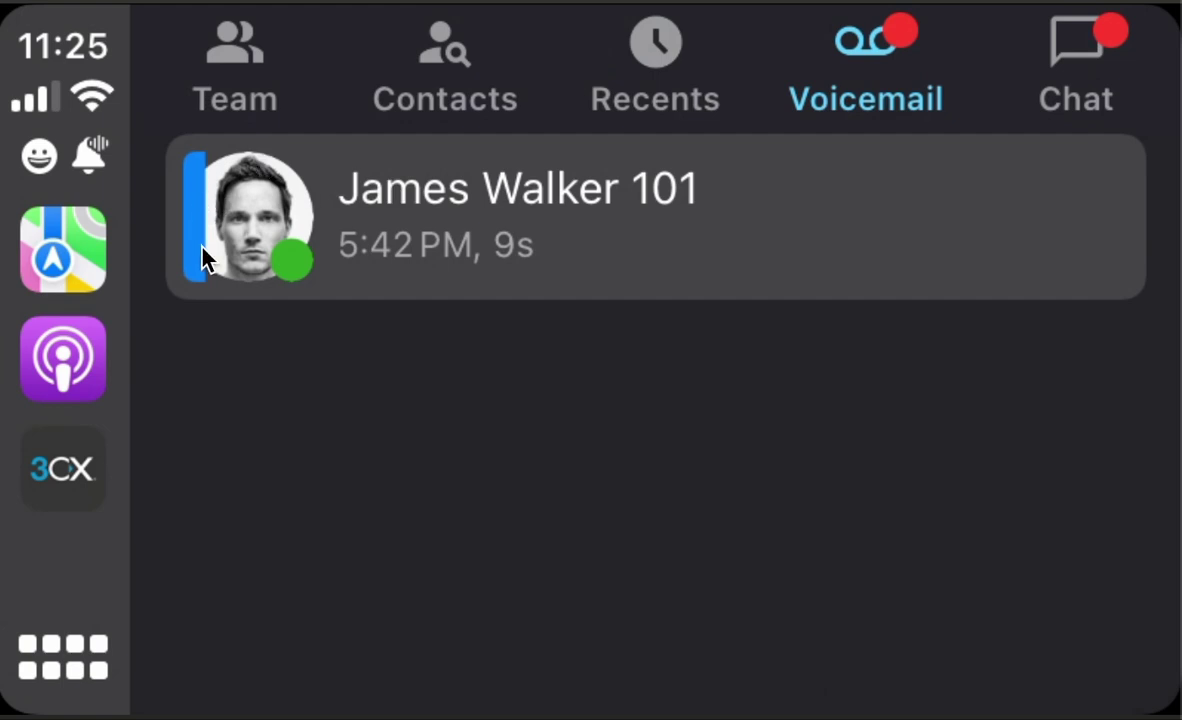
- Play the teammate's 9-second voicemail, accepting the playback call
left_click(636, 186)
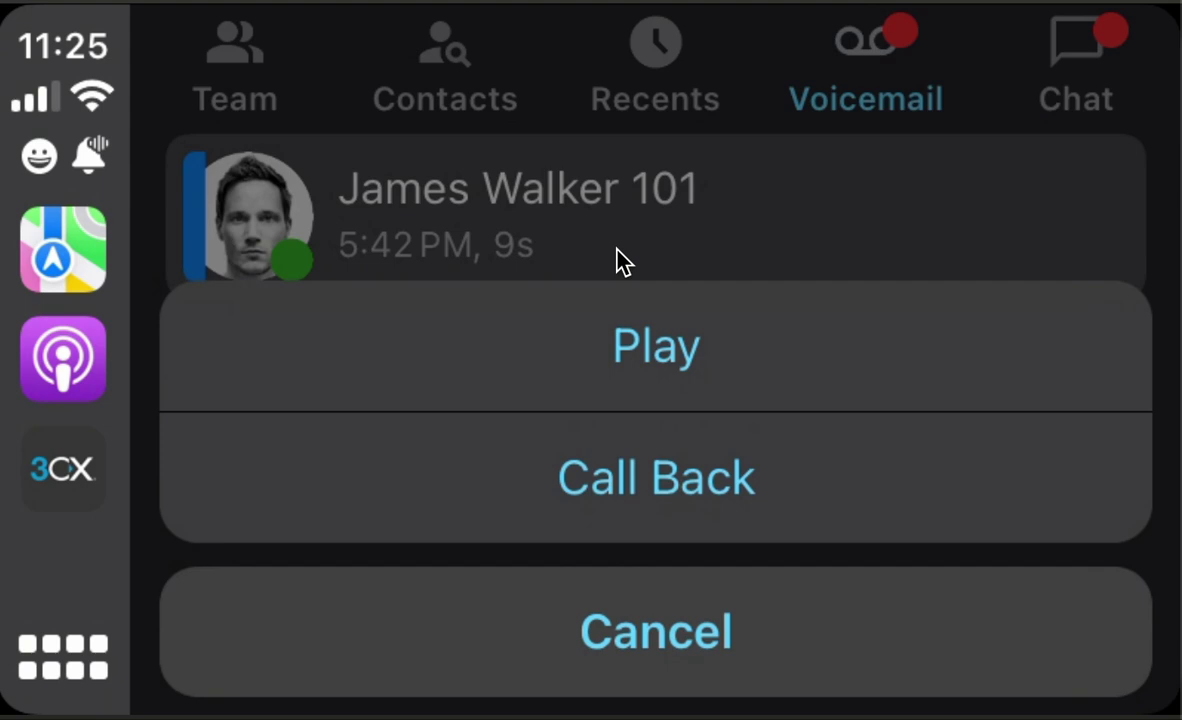
left_click(640, 348)
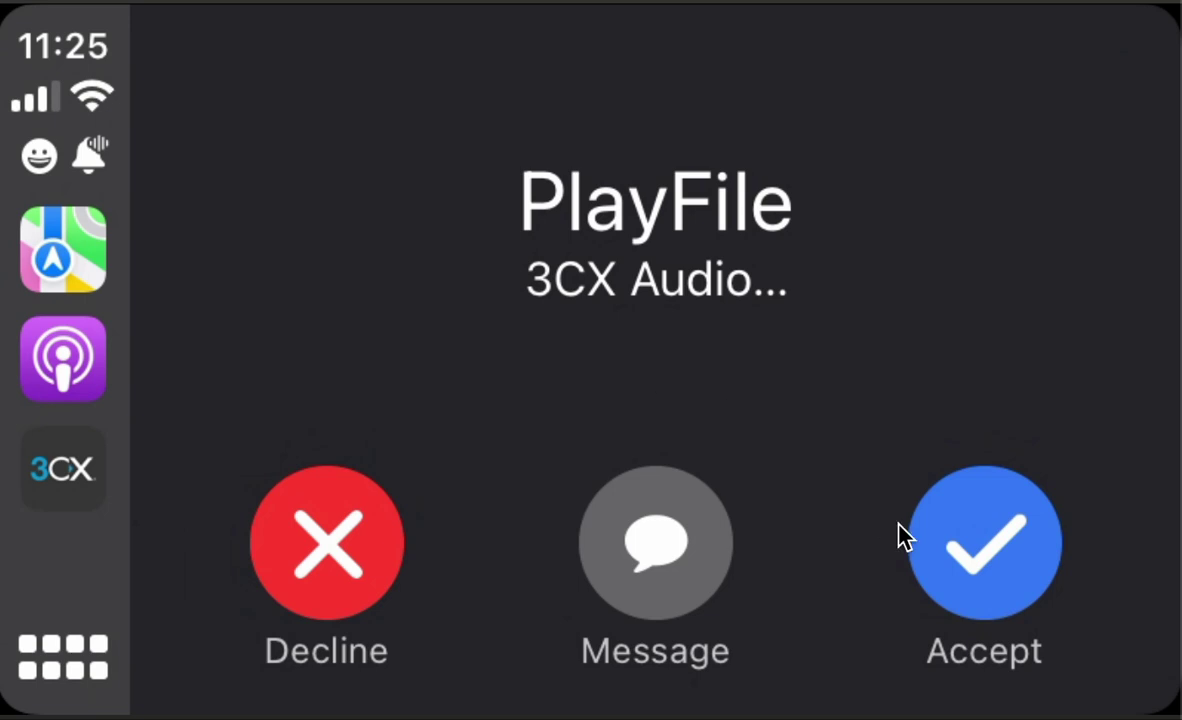
left_click(995, 545)
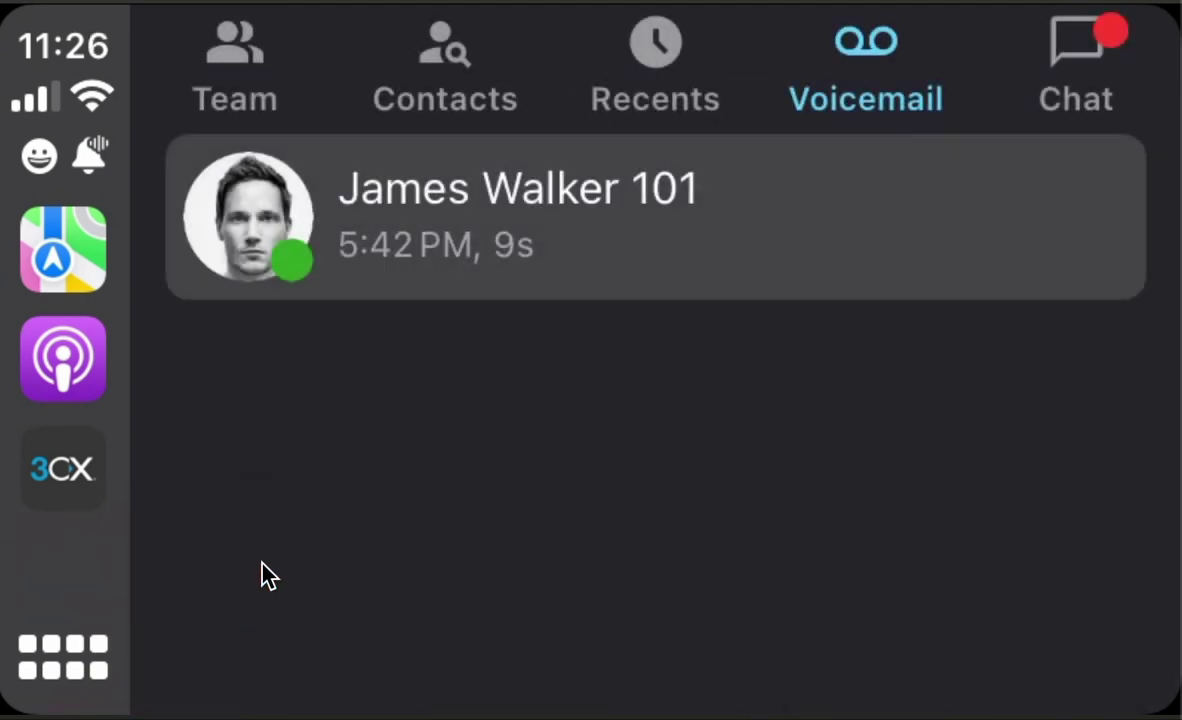
- Call the voicemail's sender back, then hang up
left_click(662, 237)
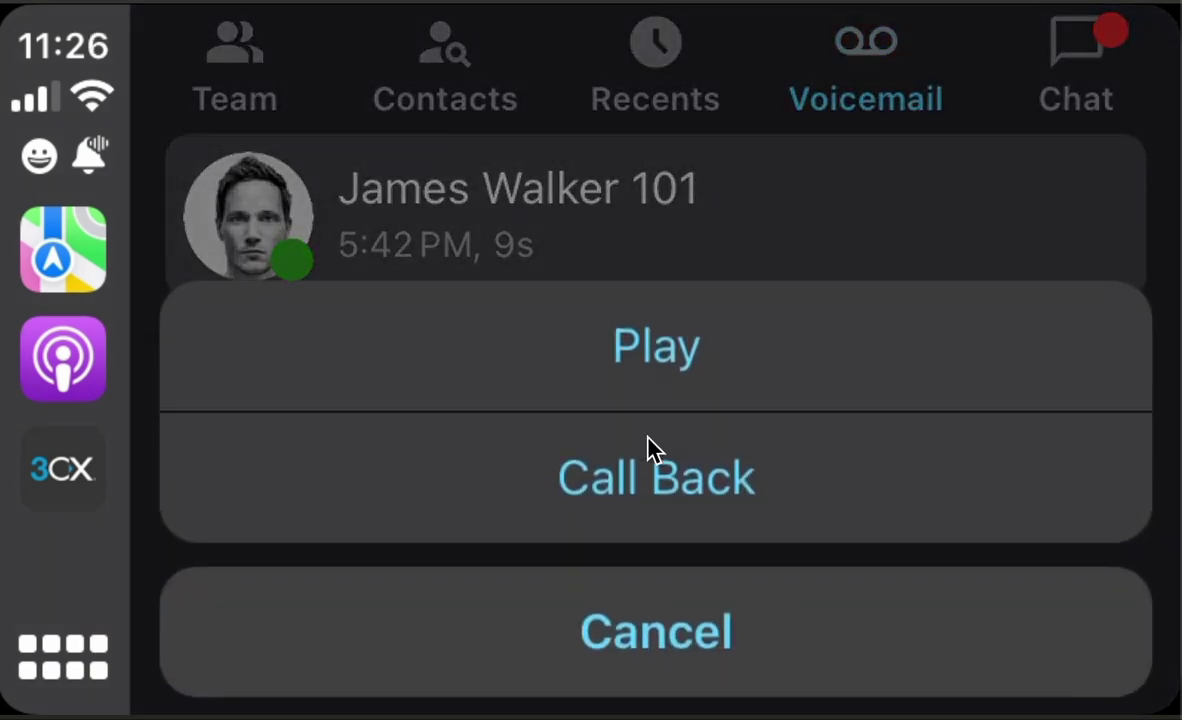
left_click(649, 494)
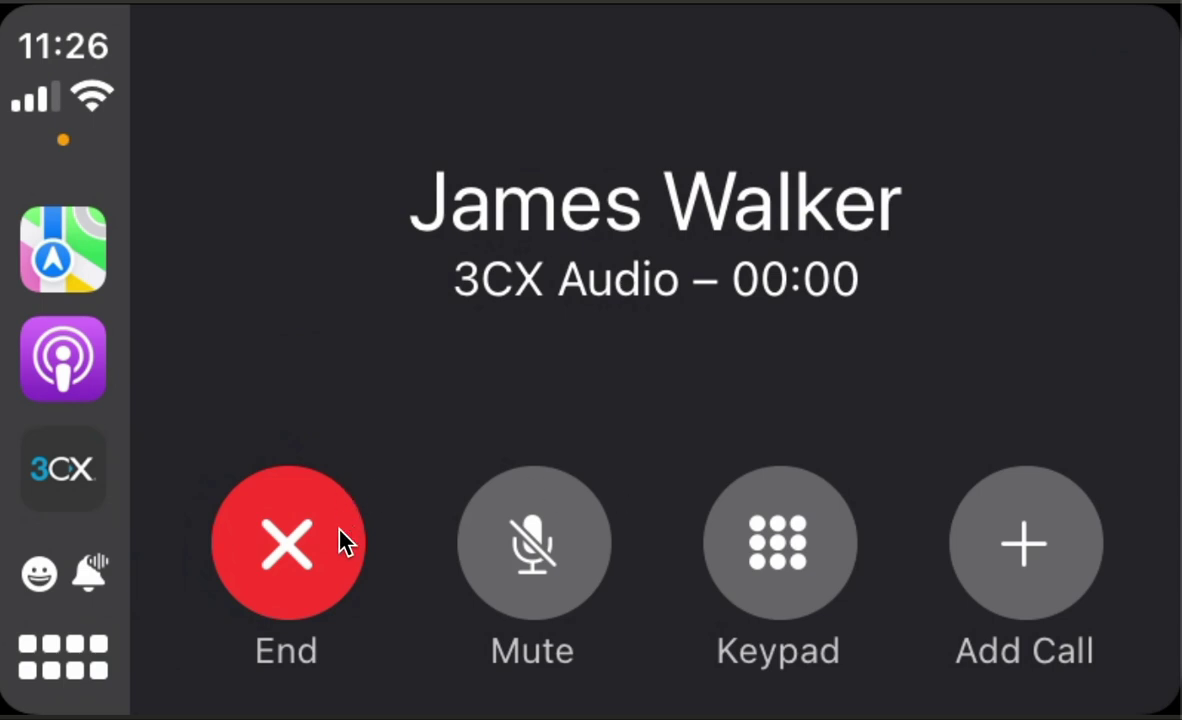
left_click(303, 561)
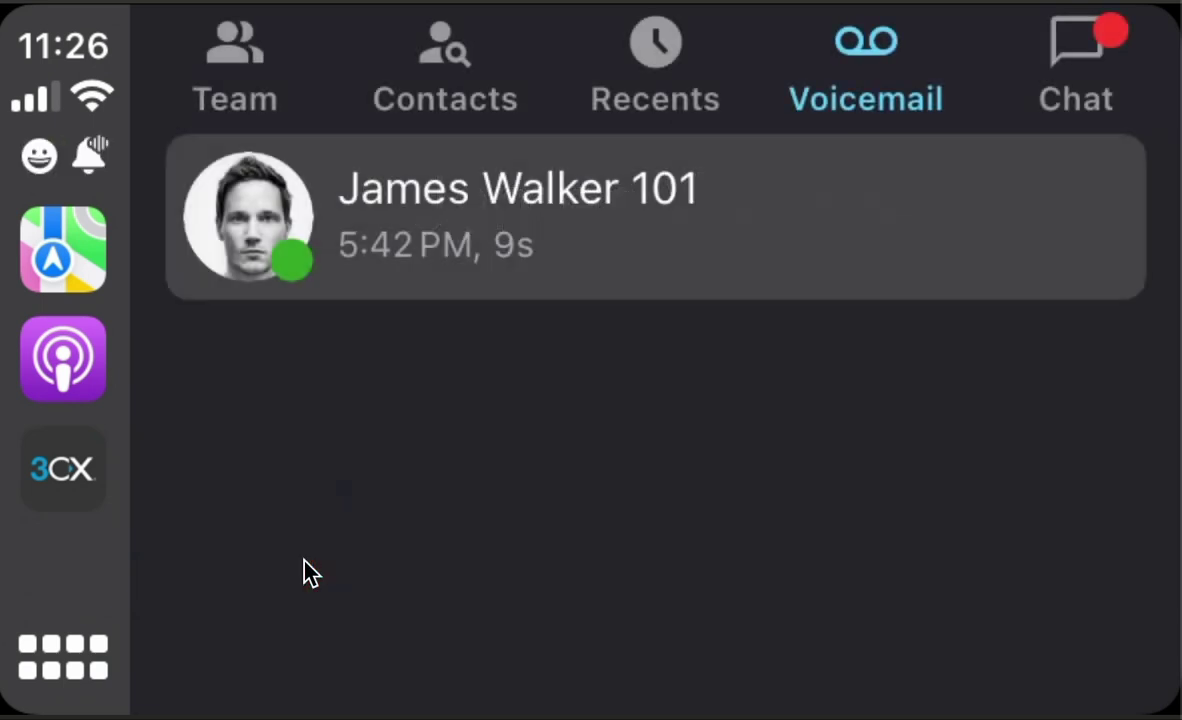
- Hear the unread 11:19 PM direct message and send a dictated reply
left_click(1093, 57)
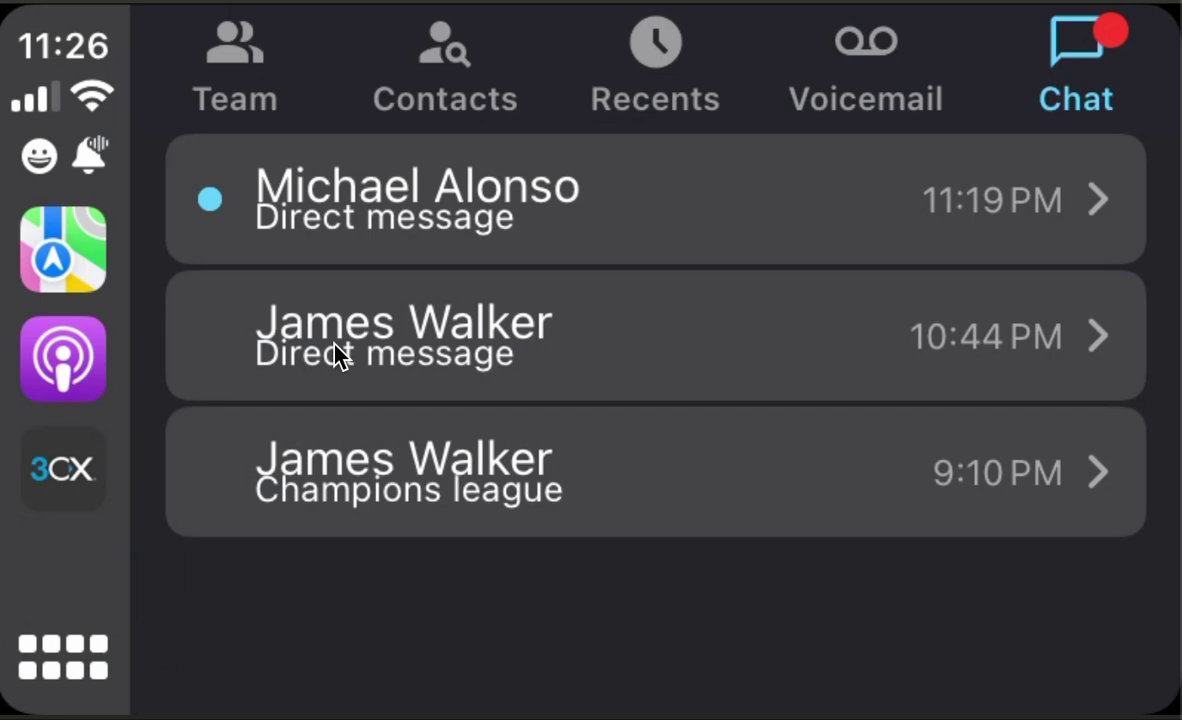
left_click(405, 199)
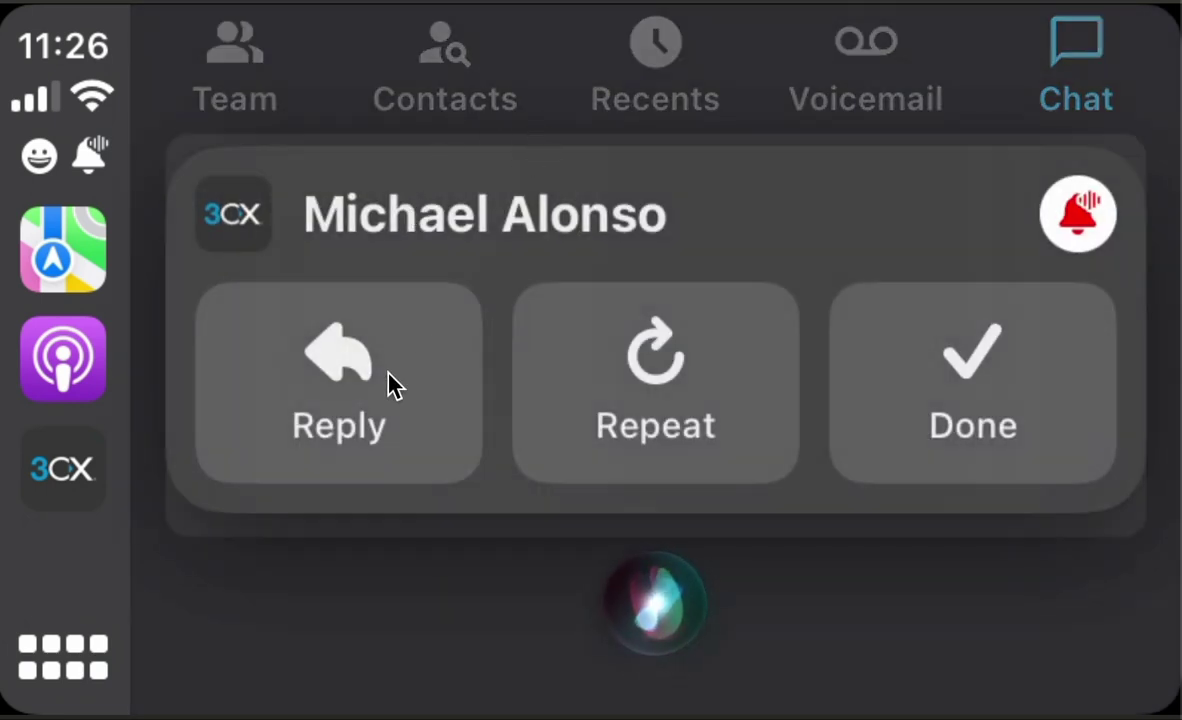
left_click(365, 412)
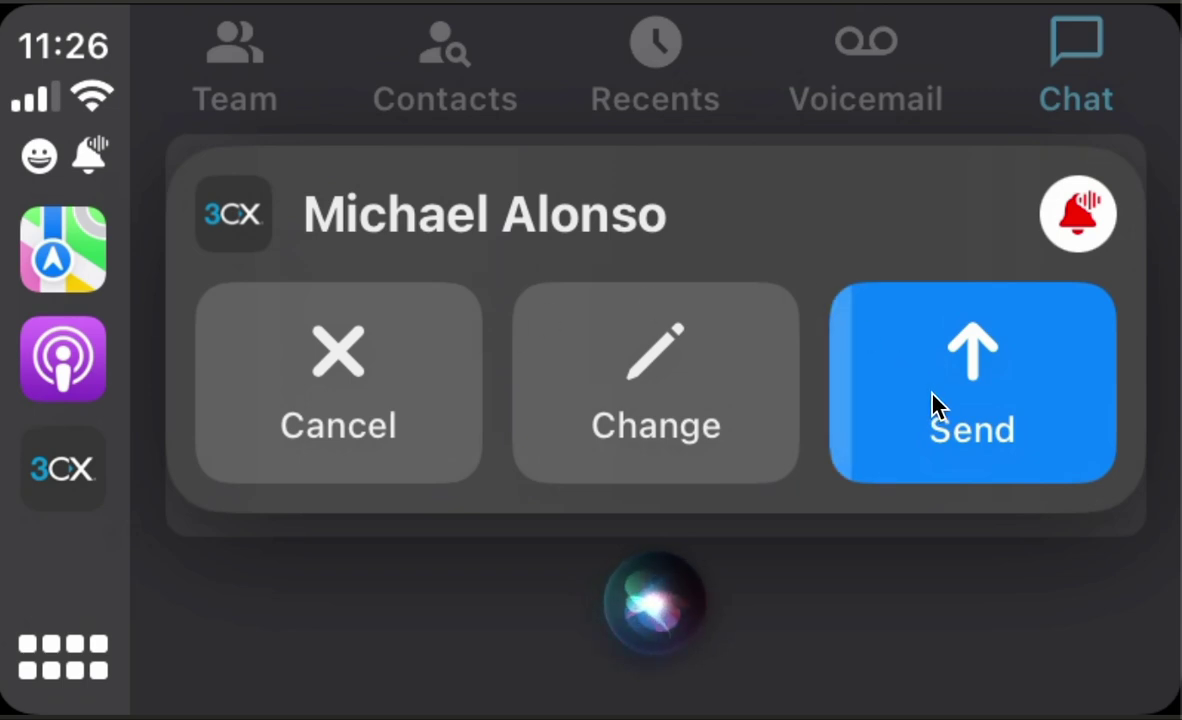
left_click(937, 405)
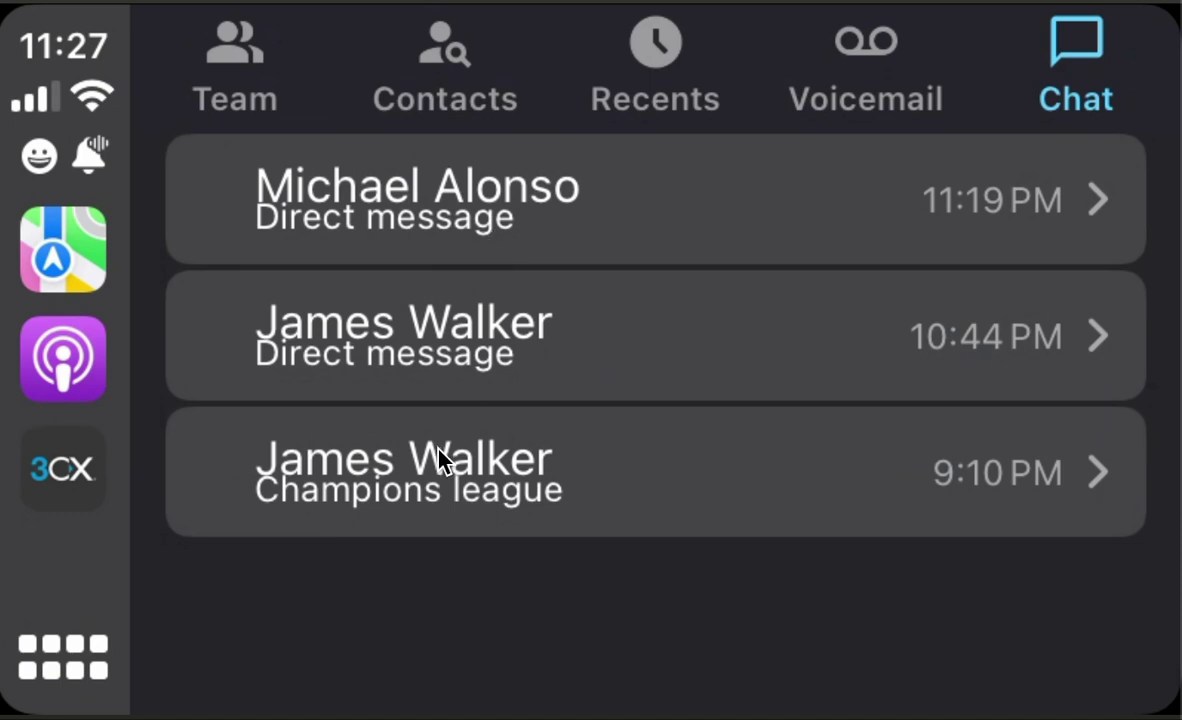
- Send a dictated reply in the 10:44 PM direct-message conversation, then return to Team
left_click(460, 365)
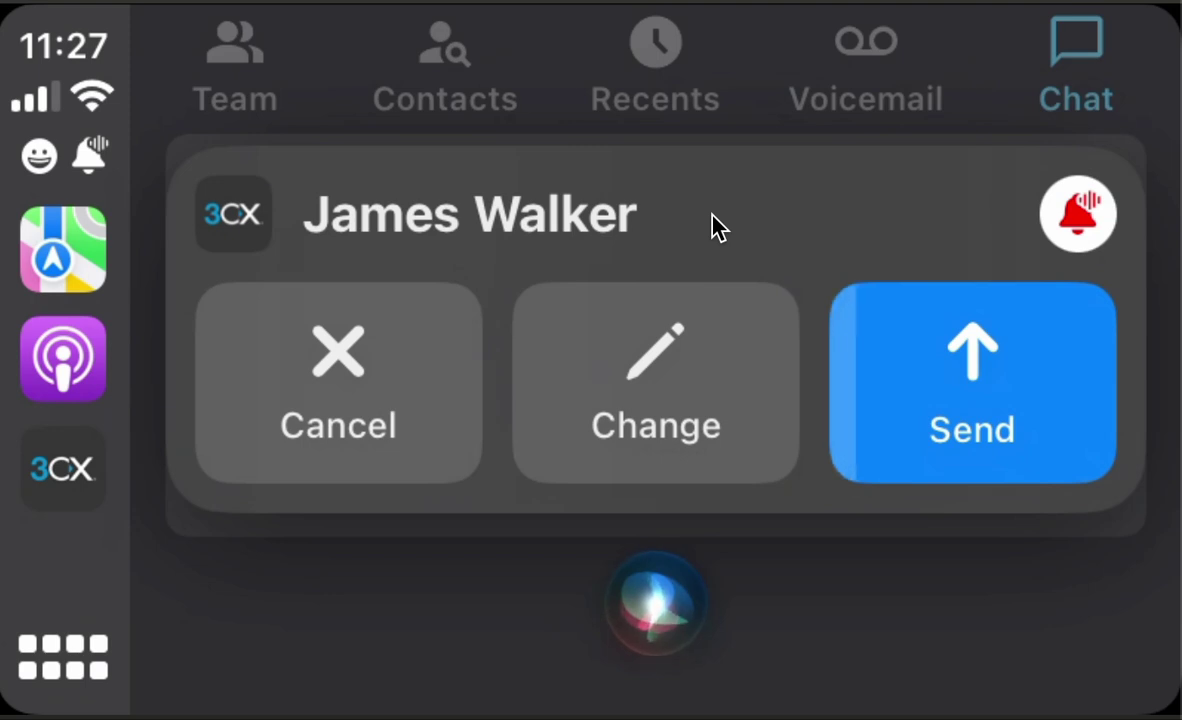
left_click(948, 400)
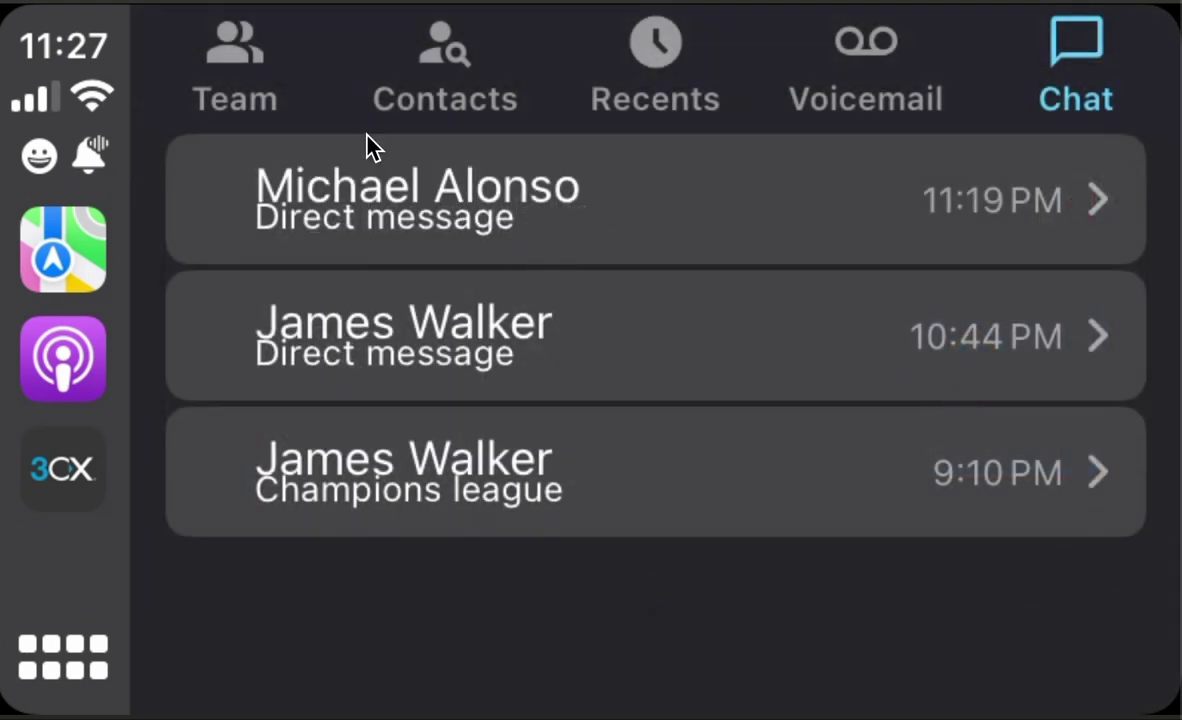
left_click(245, 64)
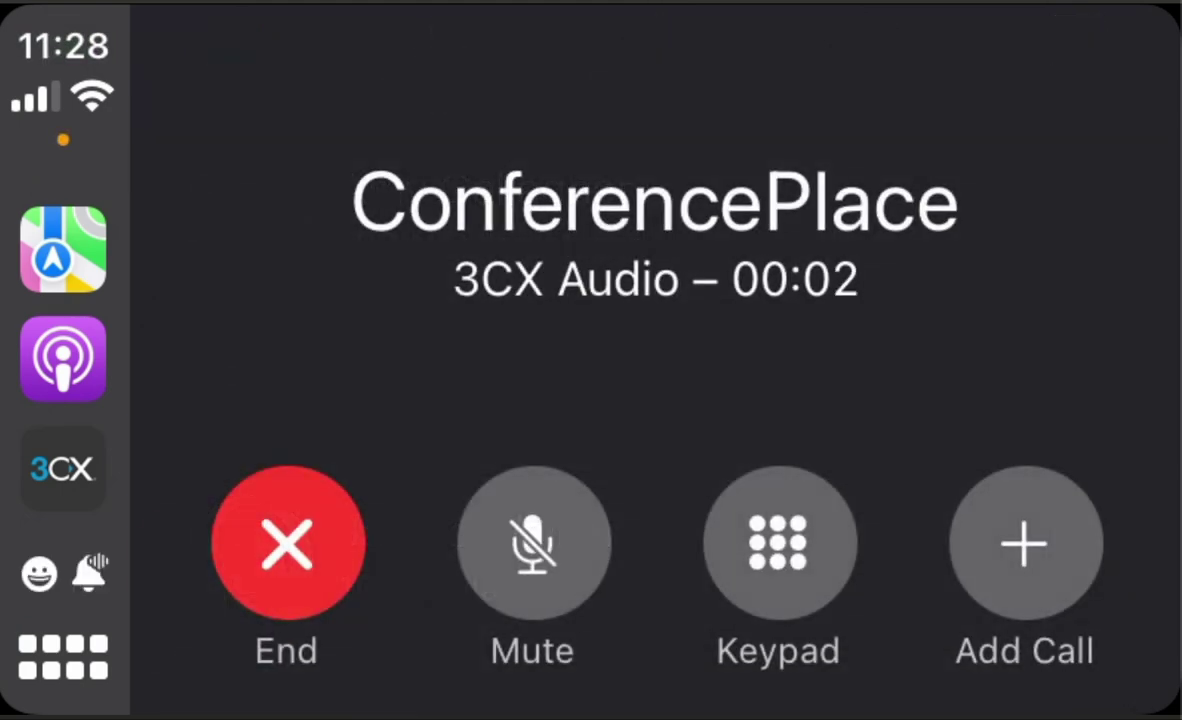
- Hang up the ConferencePlace call
left_click(312, 543)
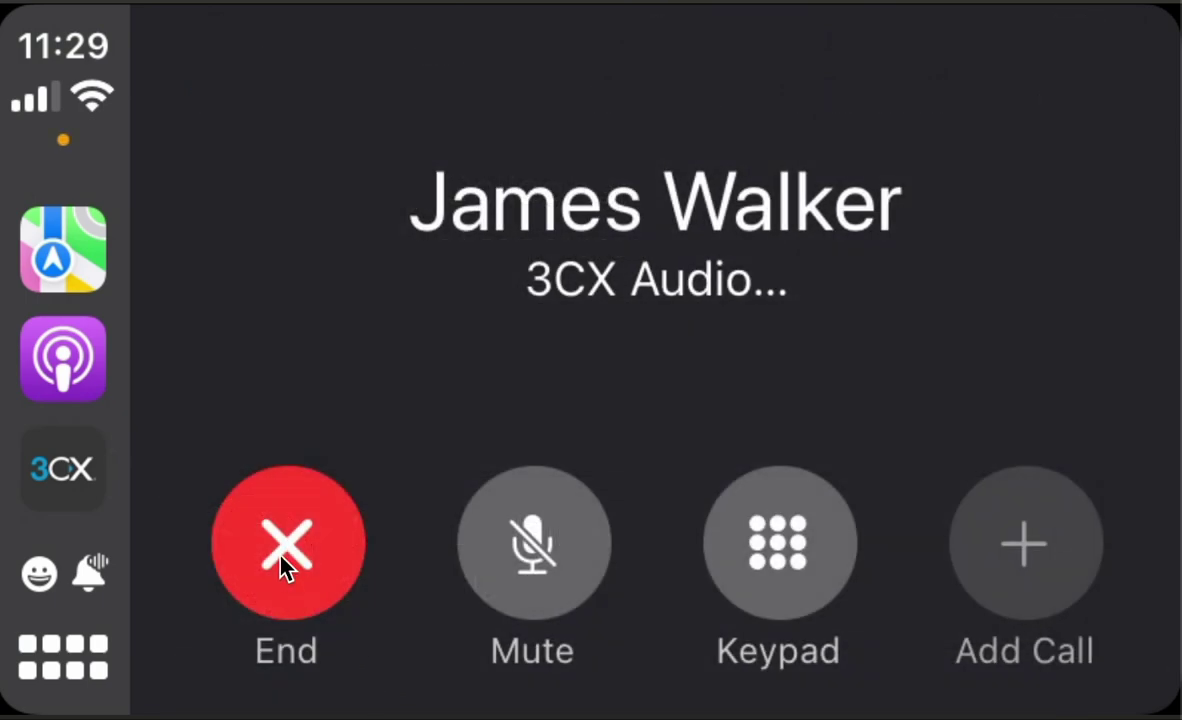
- End the team-member call, then hang up the brief SpecialMenu call
left_click(281, 558)
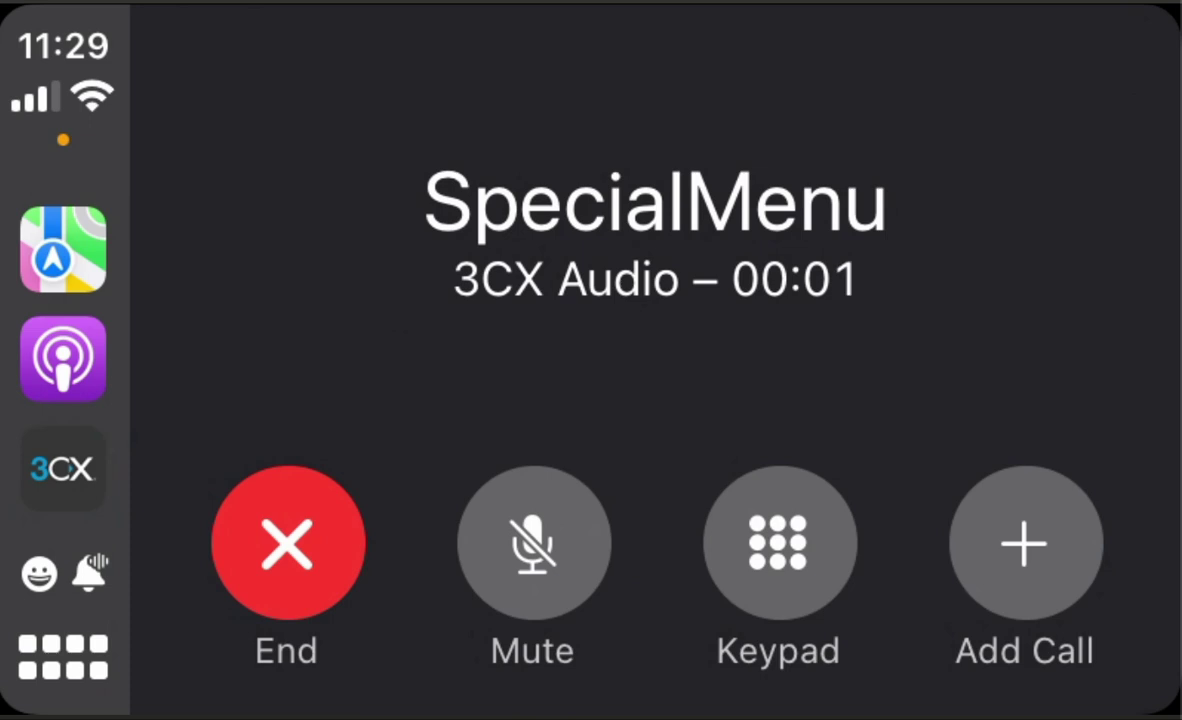
left_click(296, 568)
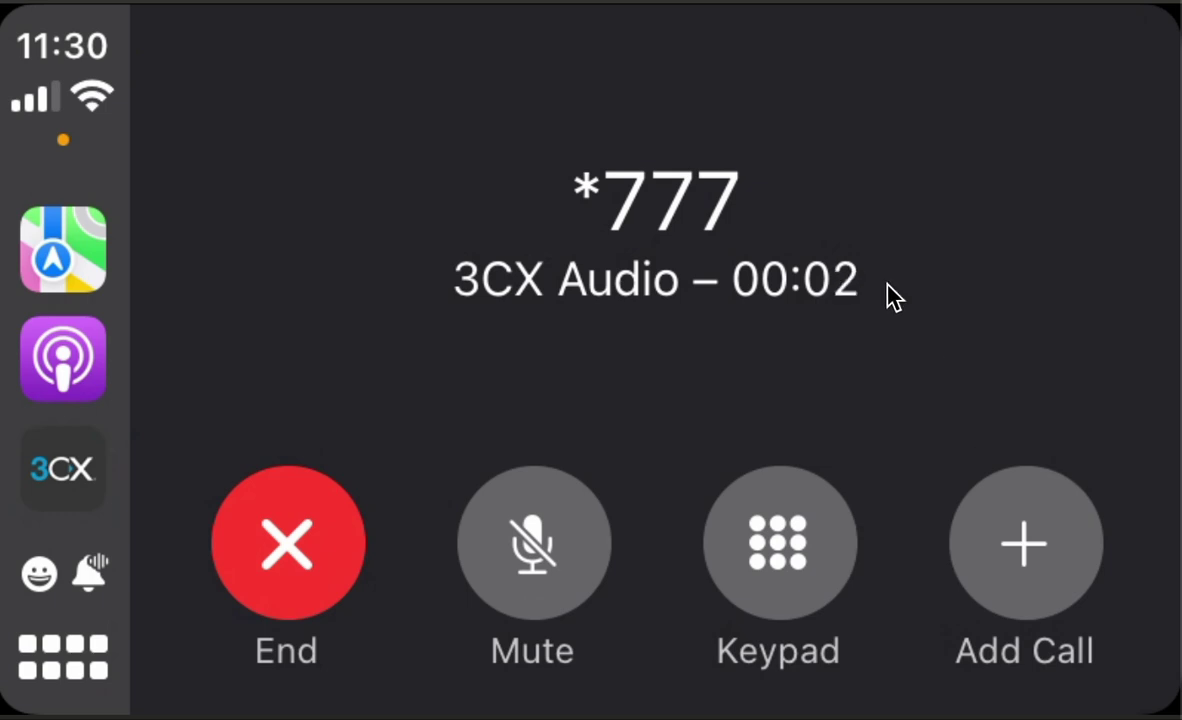
- Hang up the *777 call
left_click(290, 530)
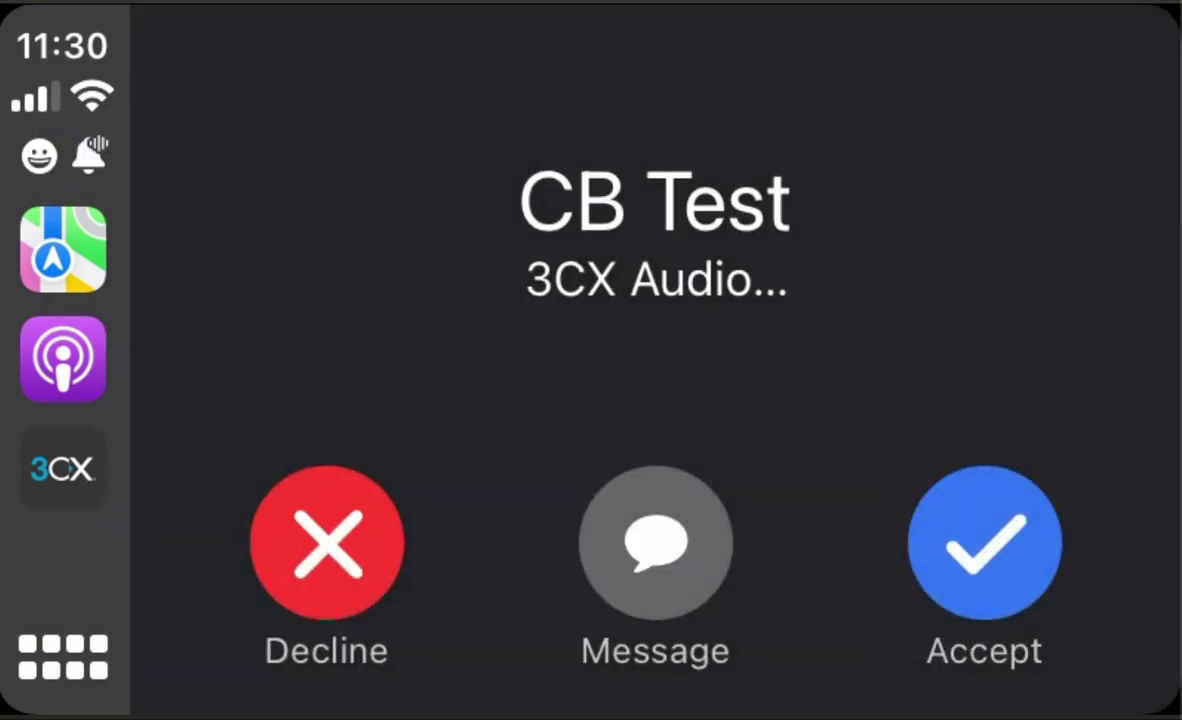
- Answer the incoming CB Test call, then hang it up
left_click(977, 577)
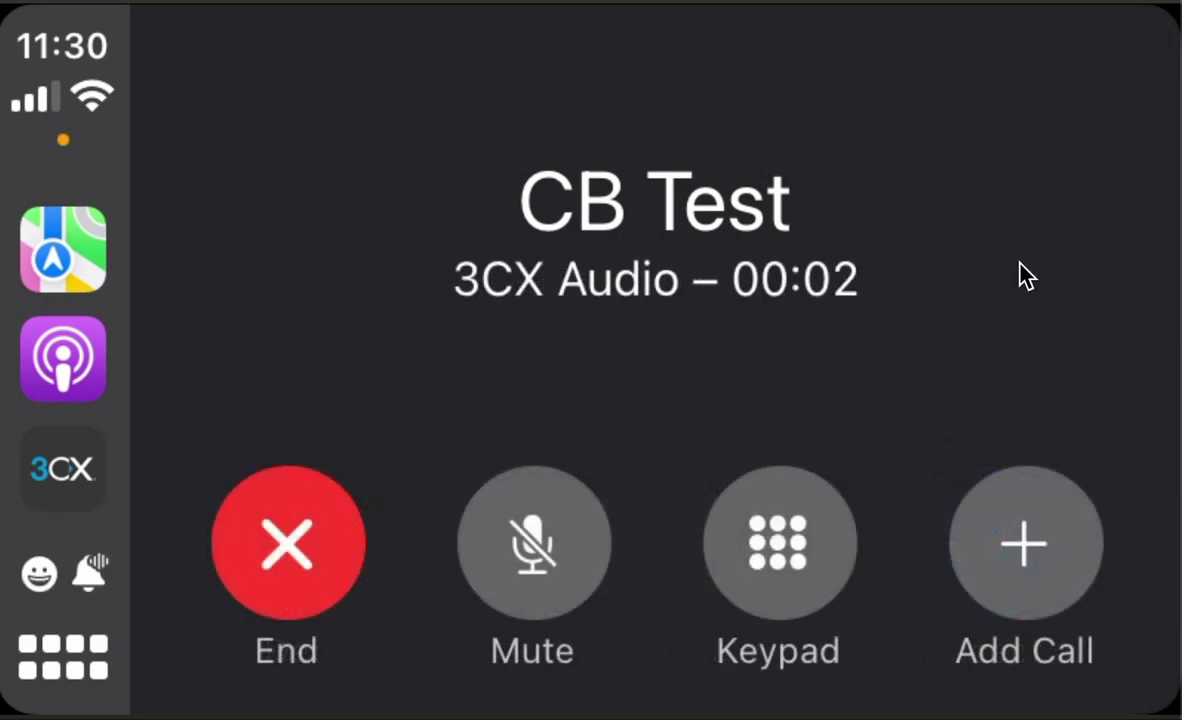
left_click(288, 545)
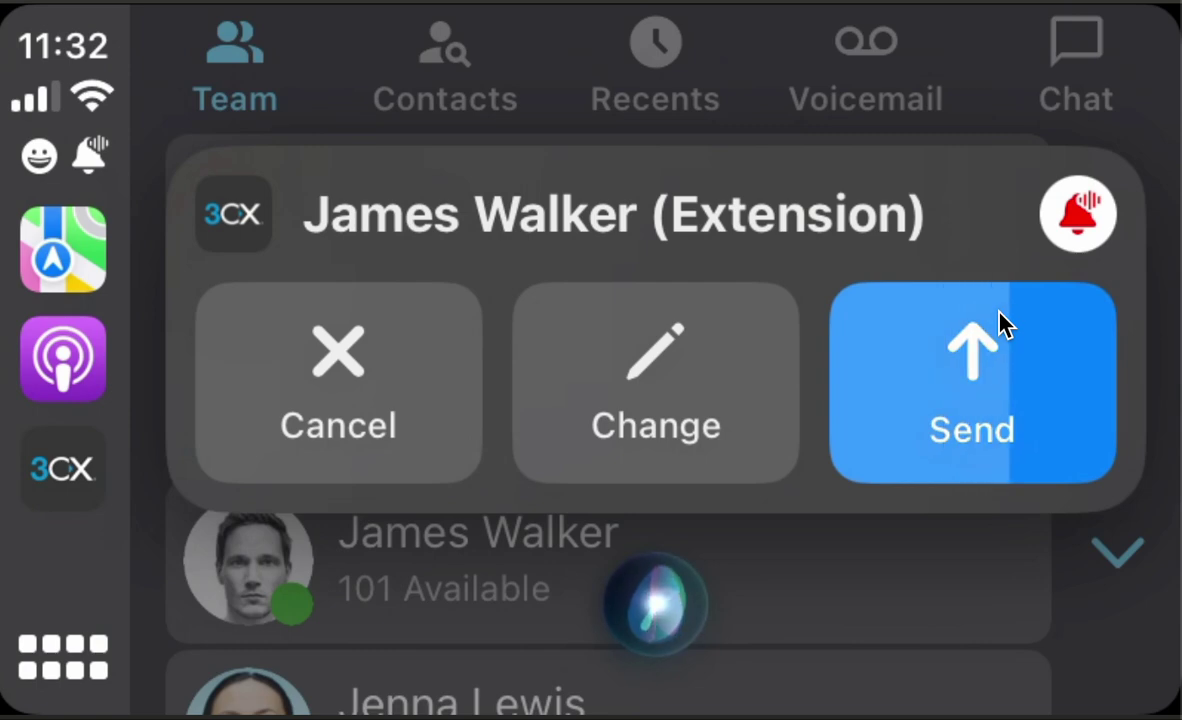
- Send the dictated message to the teammate's extension from the Siri card
left_click(1000, 322)
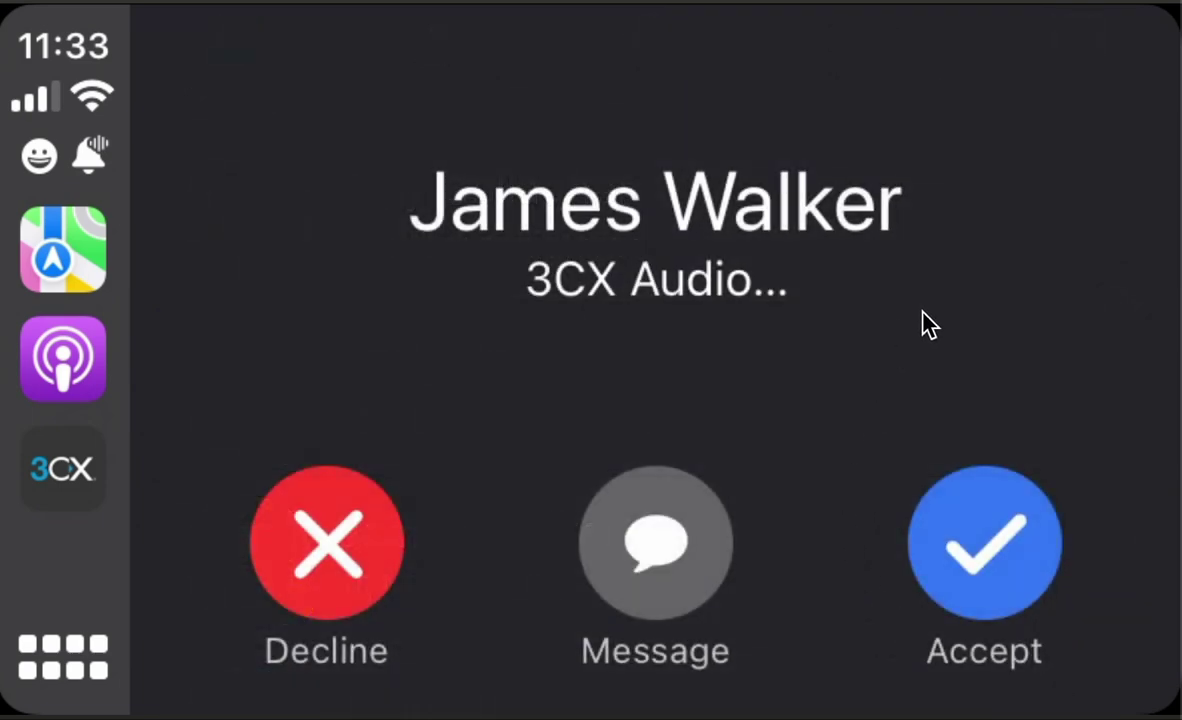
- Answer the teammate's incoming call, then end it
left_click(1005, 540)
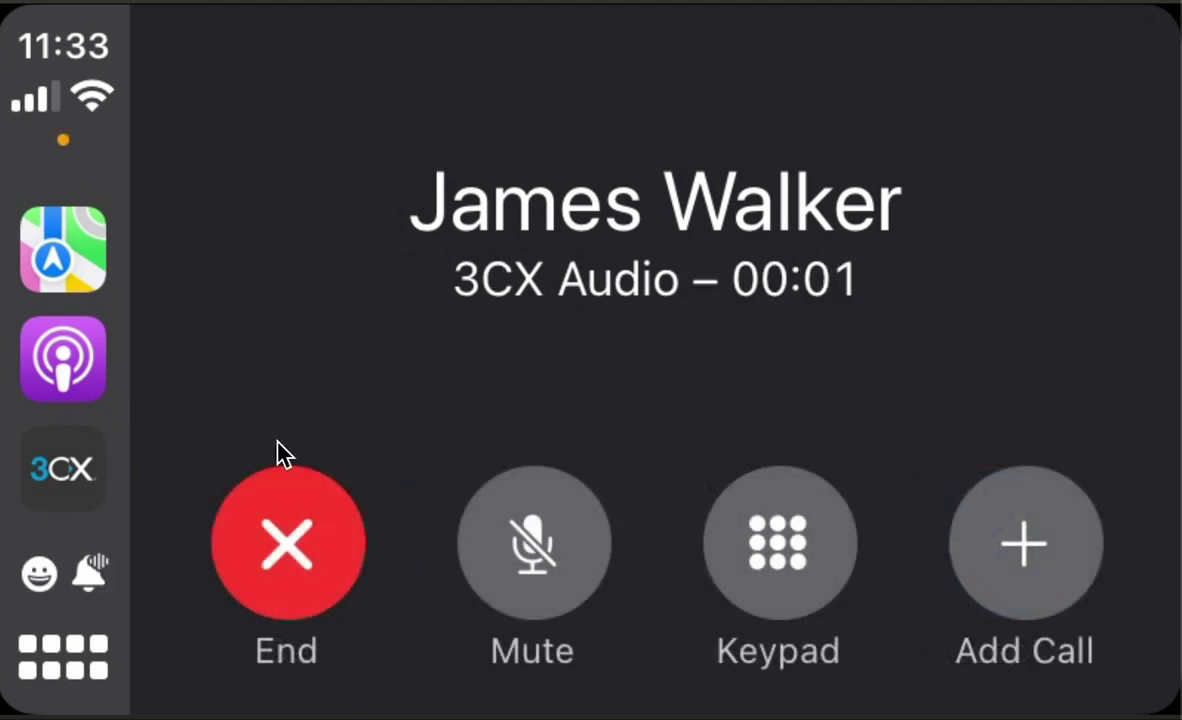
left_click(292, 553)
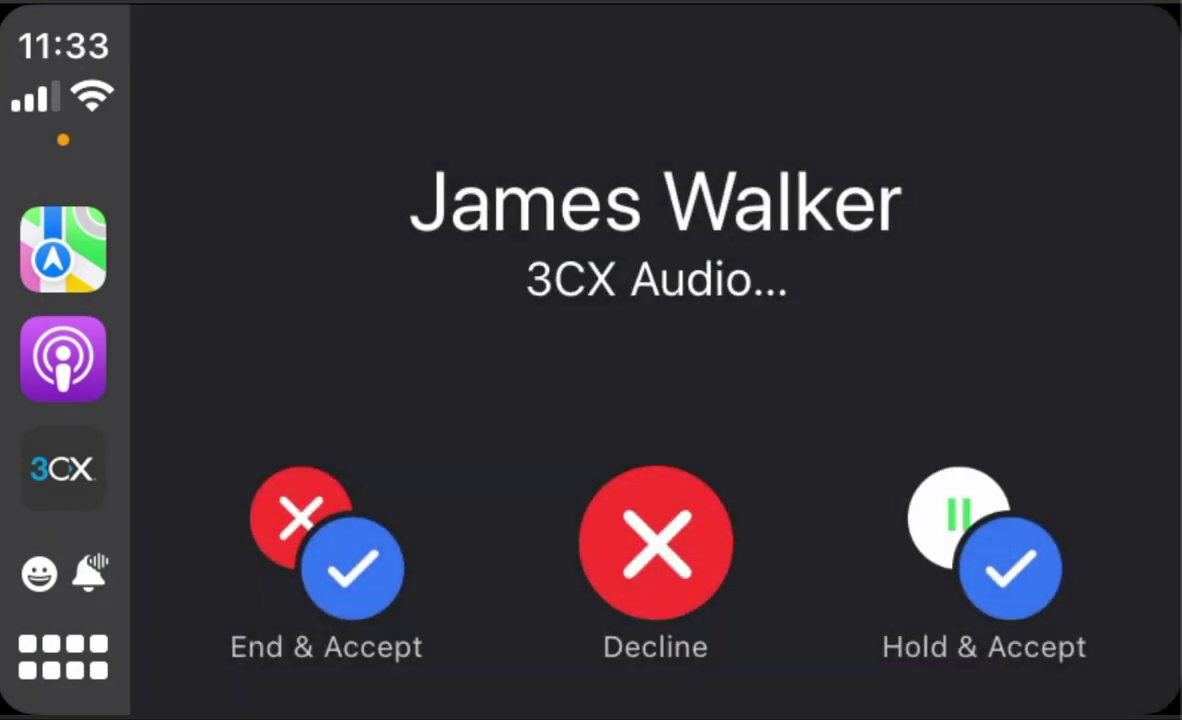
- Hold SpecialMenu to accept the teammate's call, then swap between the two calls twice
left_click(1000, 560)
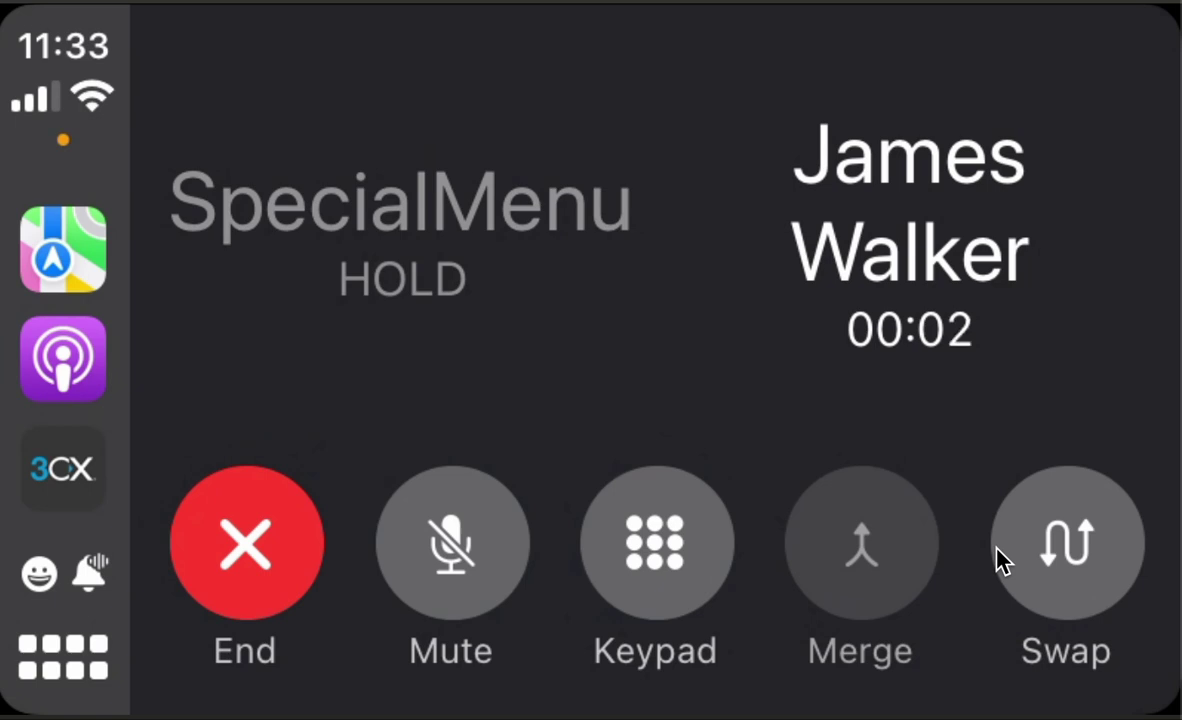
left_click(1110, 540)
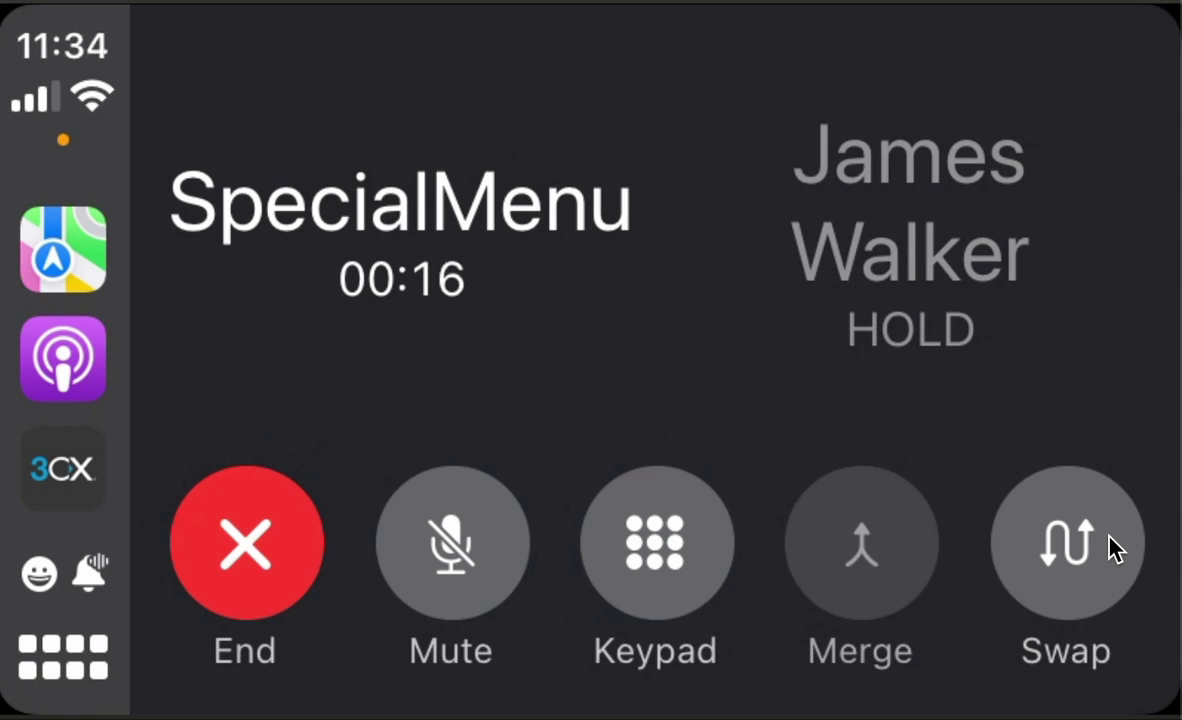
left_click(1110, 540)
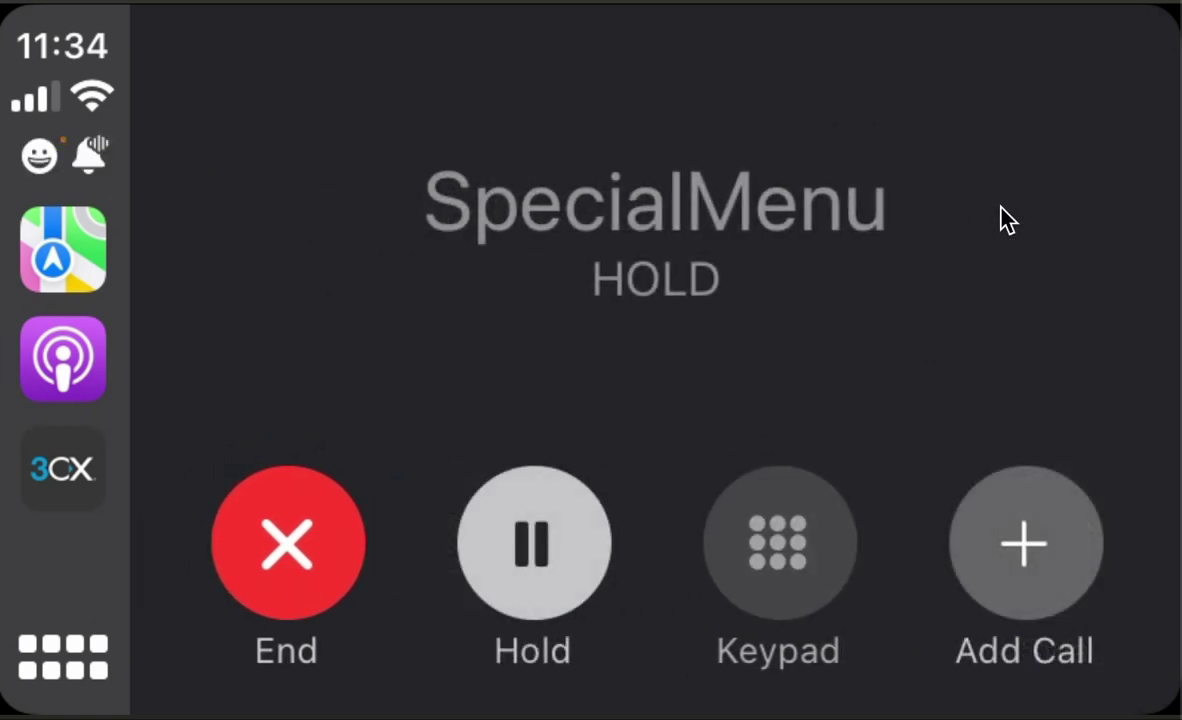
- Take the SpecialMenu call off hold and hang it up
left_click(538, 517)
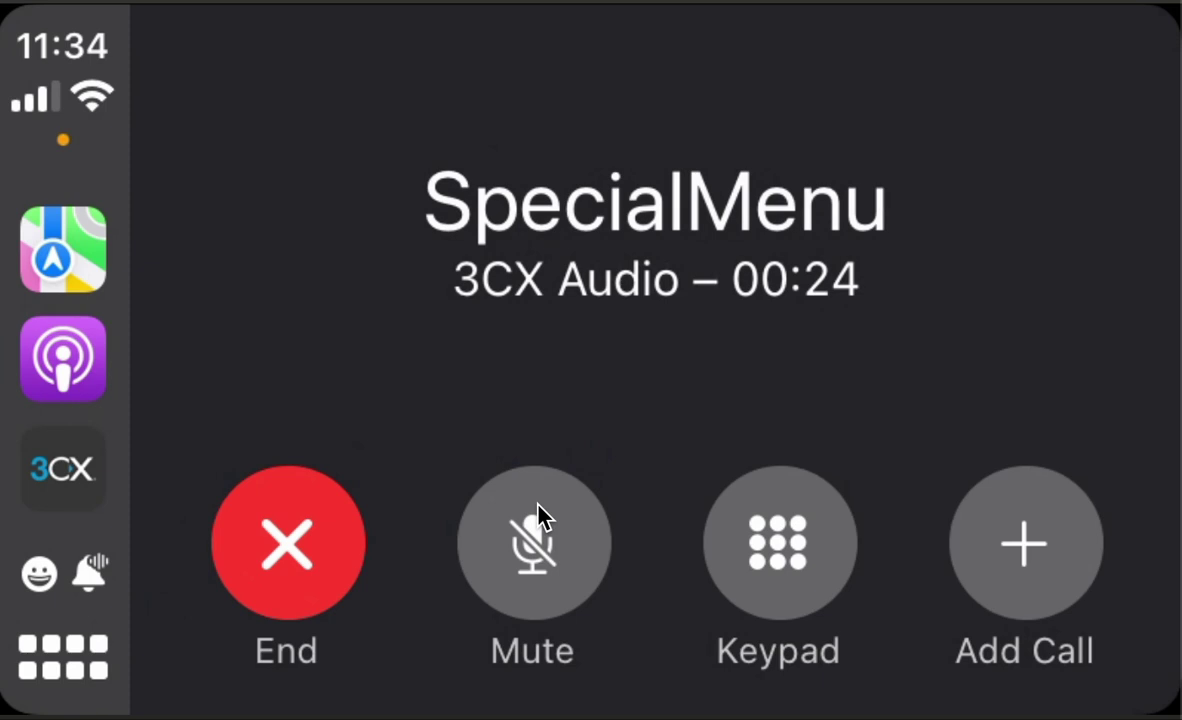
left_click(297, 556)
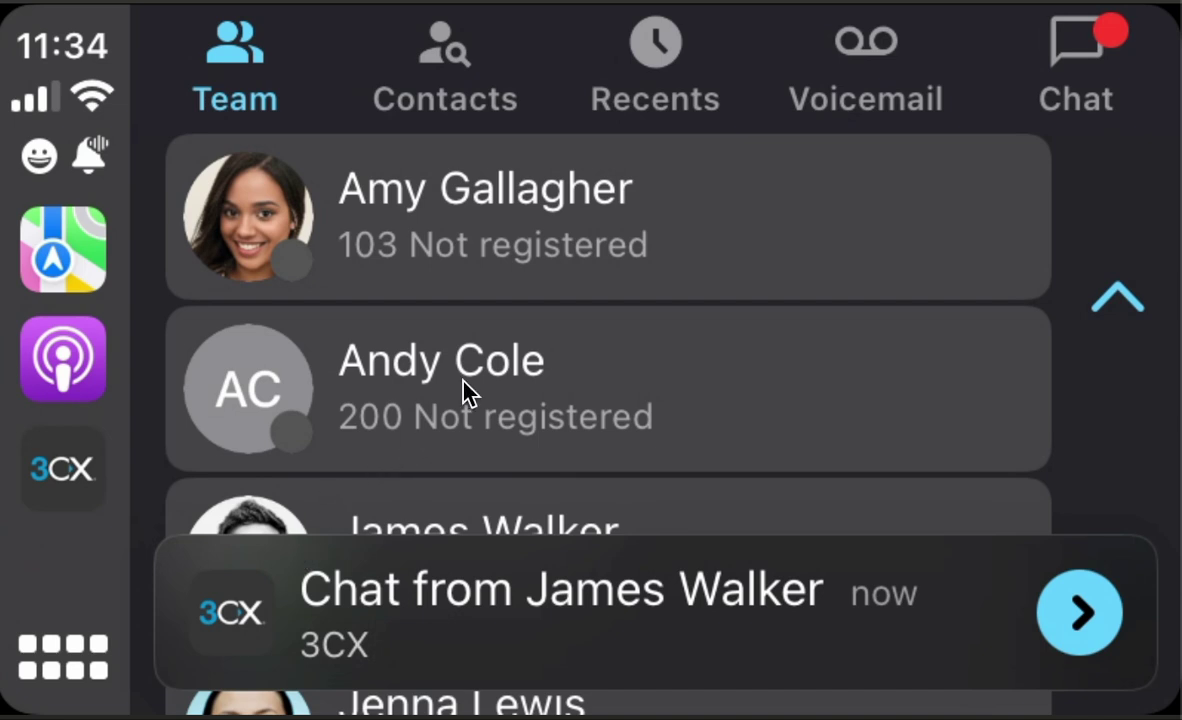
- Dismiss the teammate's chat message without replying, then page down the team list
left_click(509, 638)
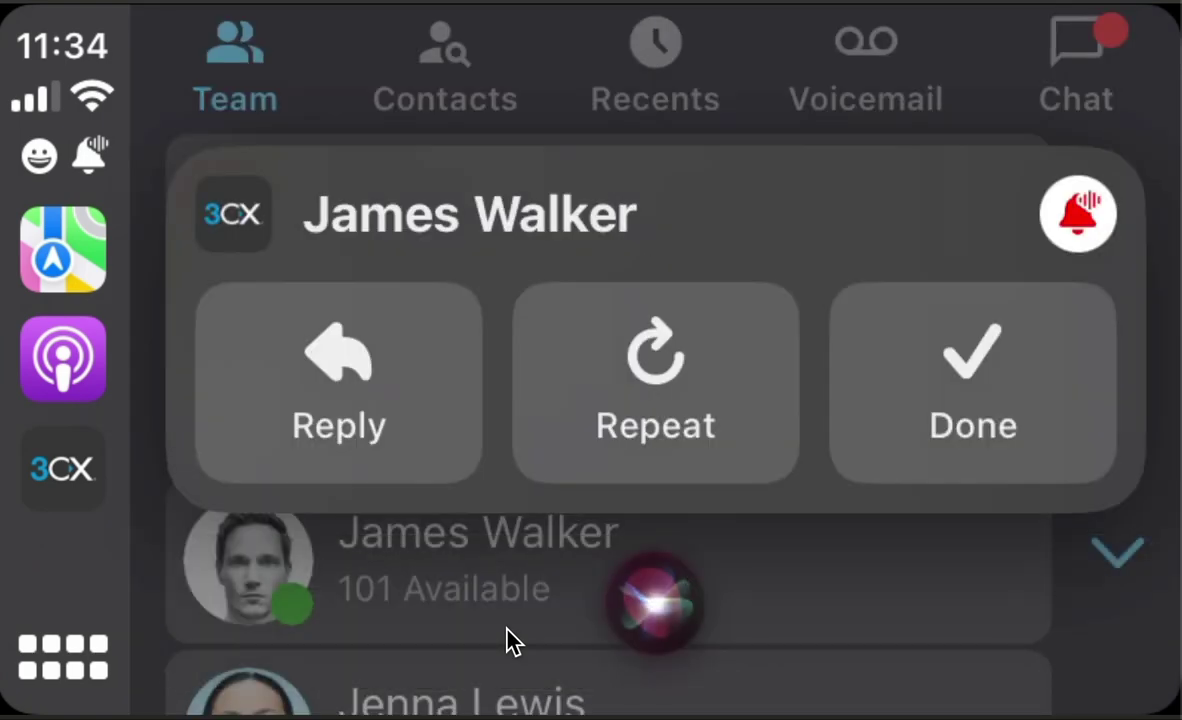
left_click(425, 380)
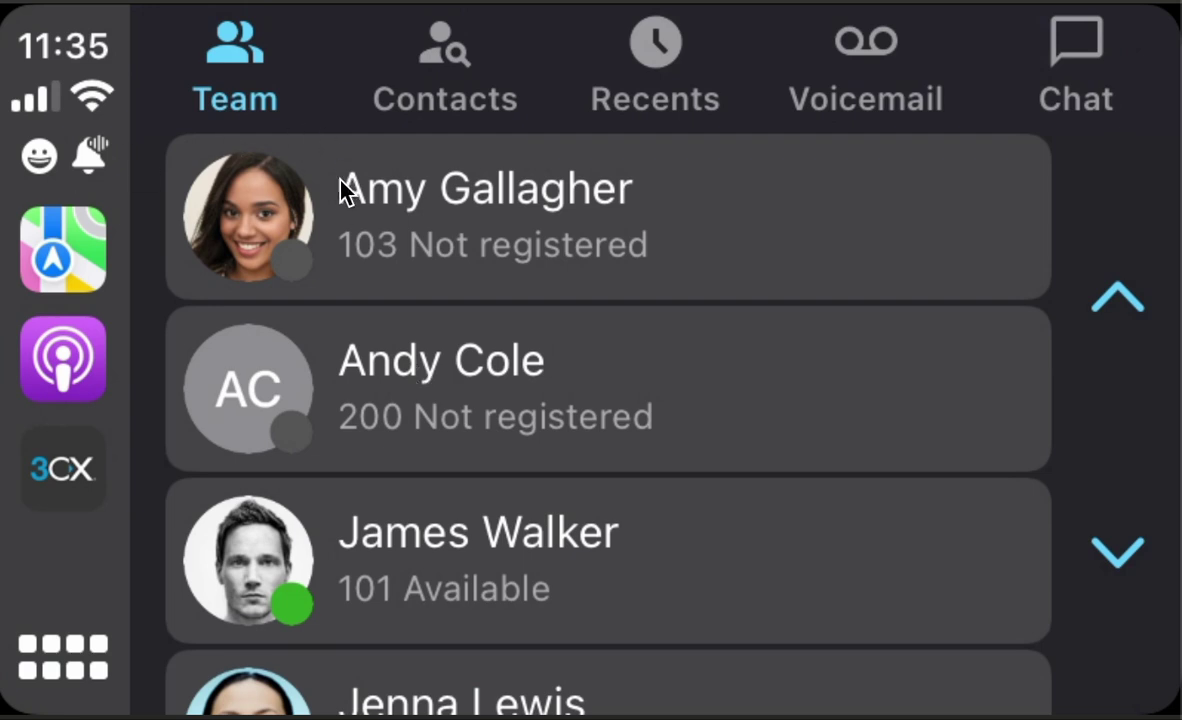
left_click(1158, 565)
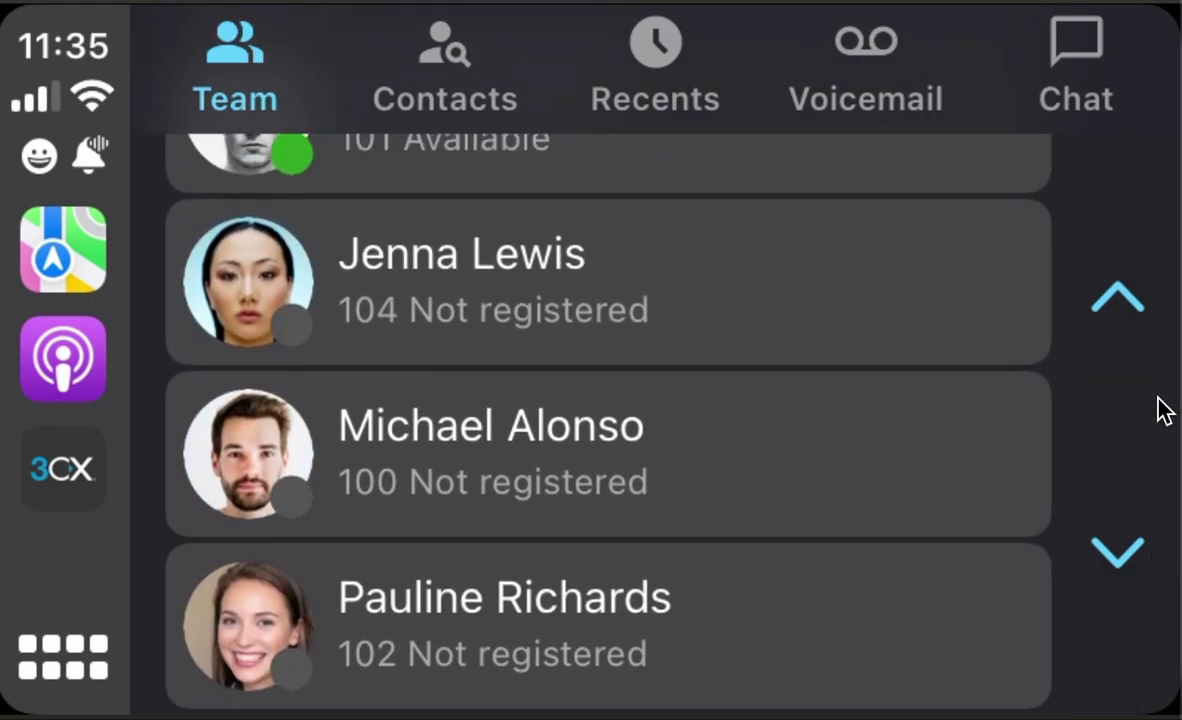
- Page up and down through the team list, ending on the lower members
left_click(1141, 310)
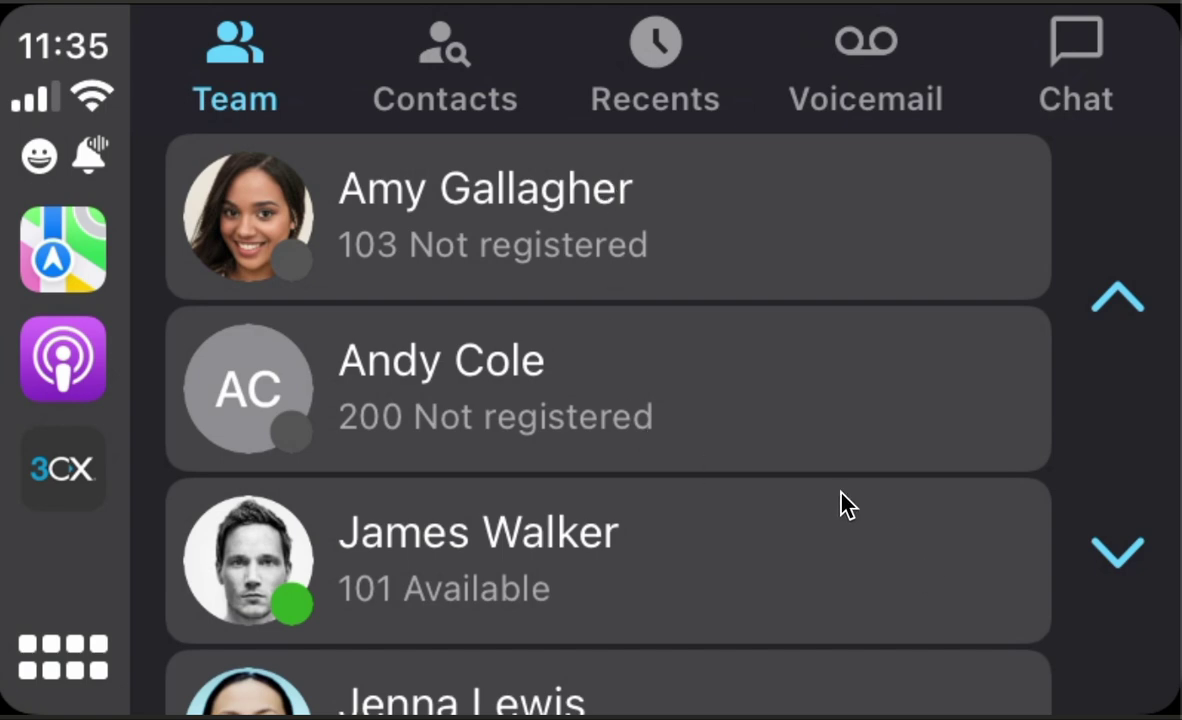
left_click(1100, 565)
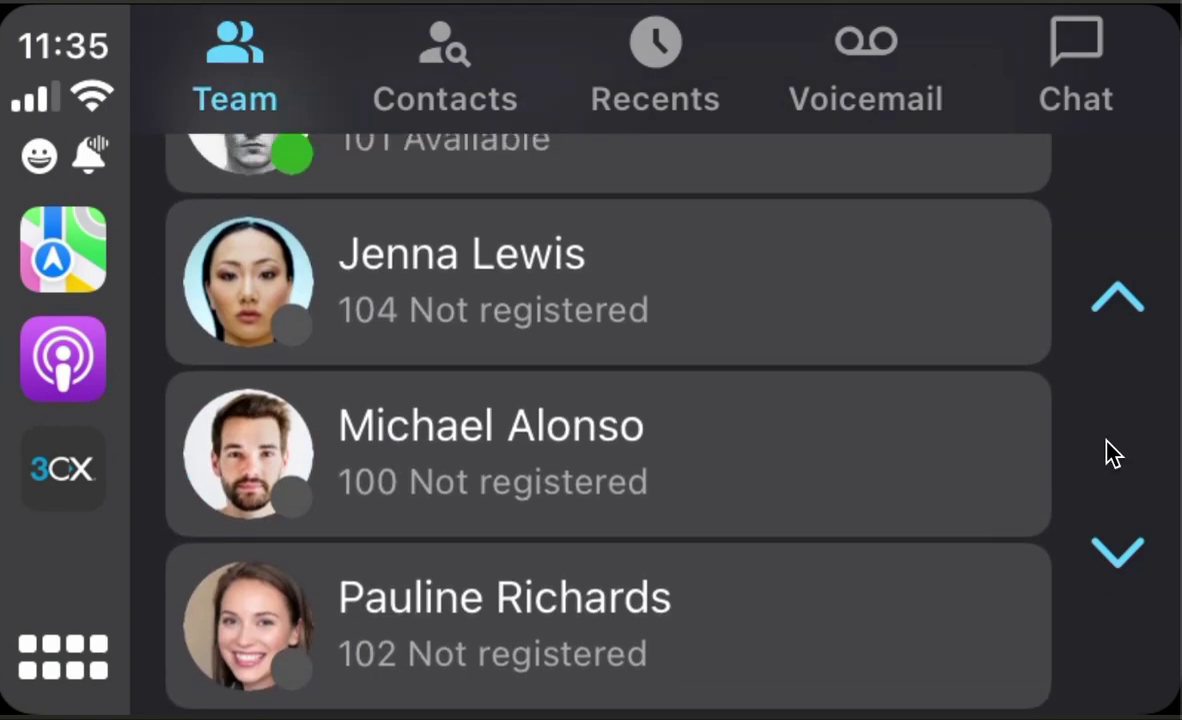
left_click(1114, 306)
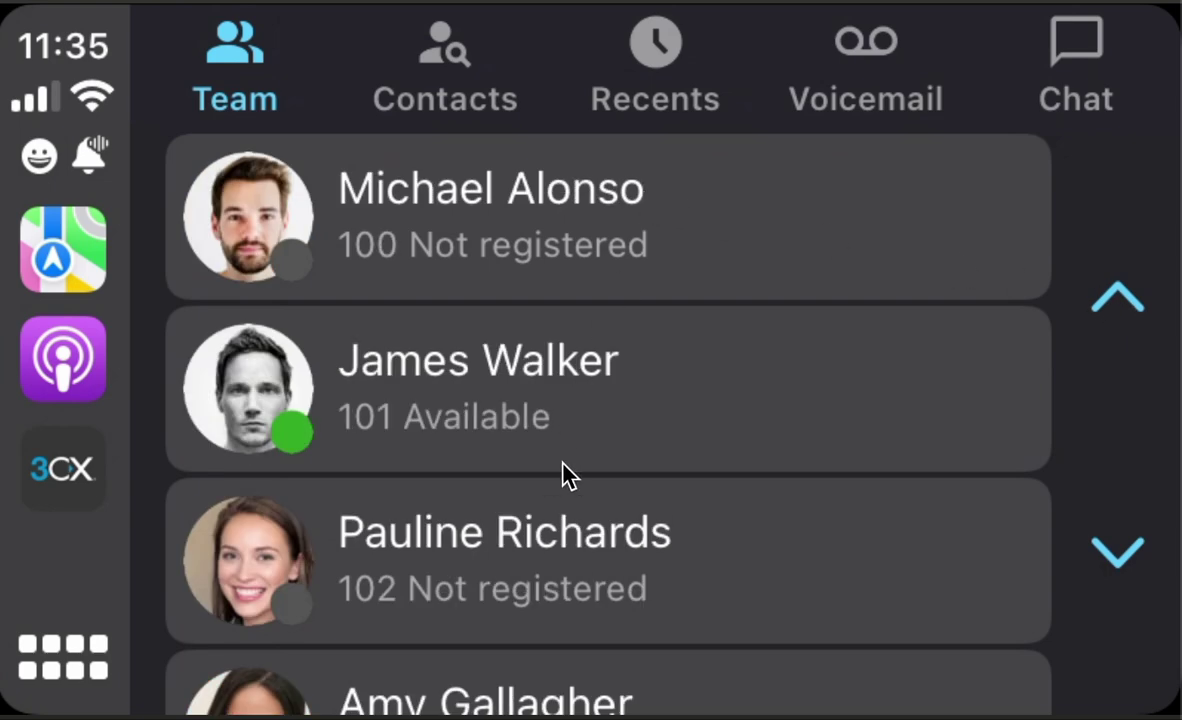
left_click(1120, 558)
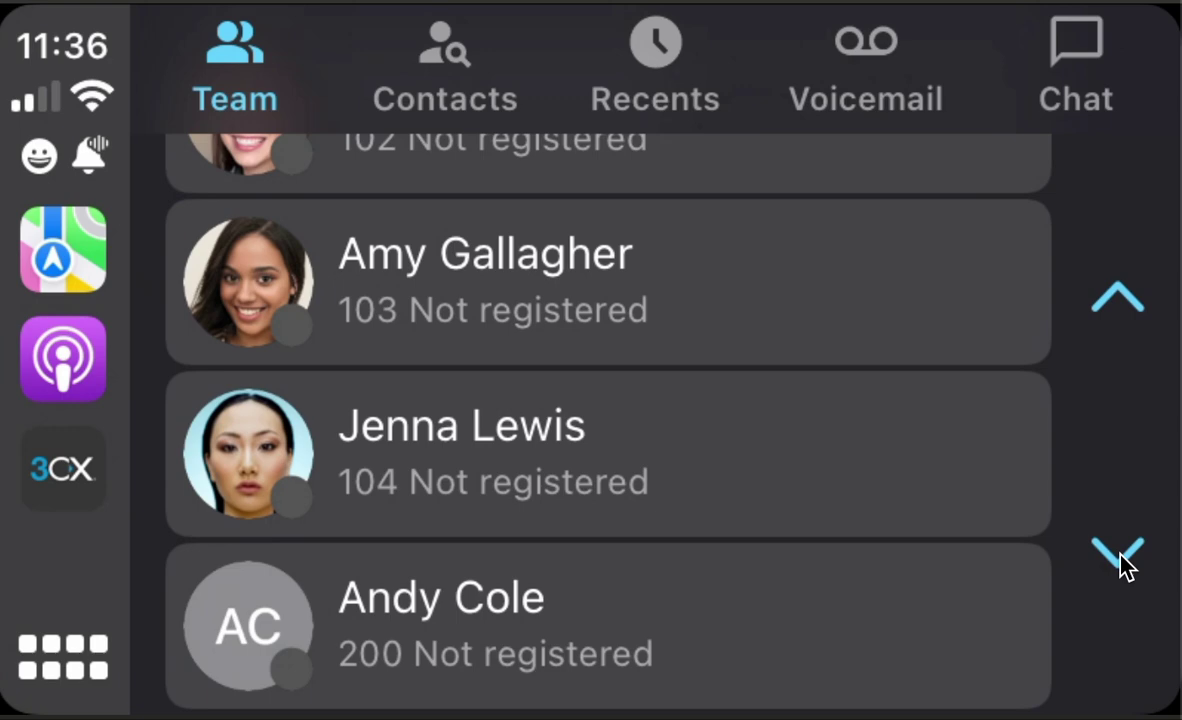
- Call a team member and hang up, then bring up the Recents list
left_click(697, 479)
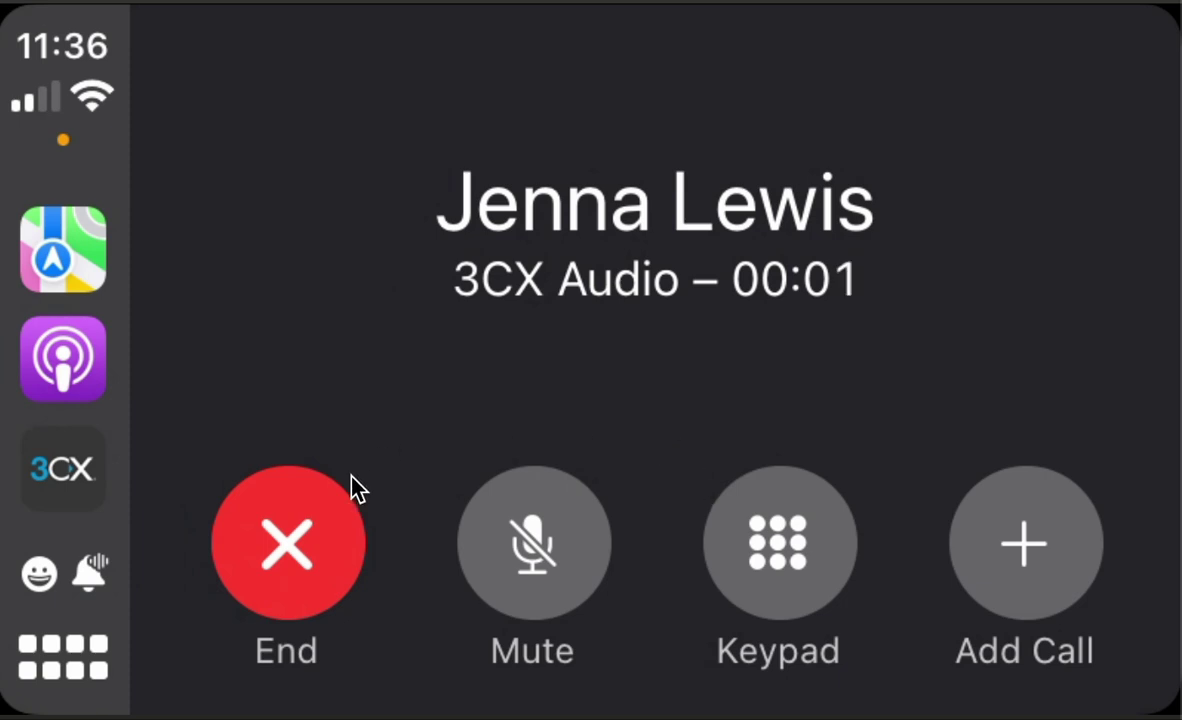
left_click(332, 505)
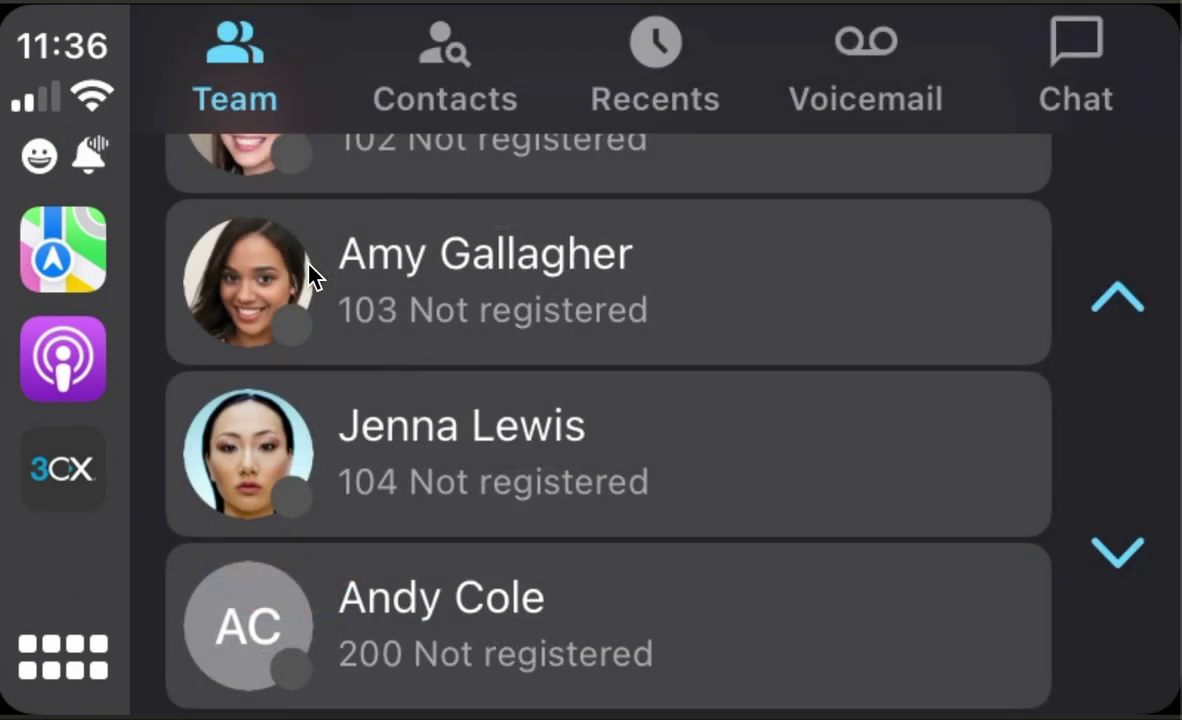
left_click(654, 50)
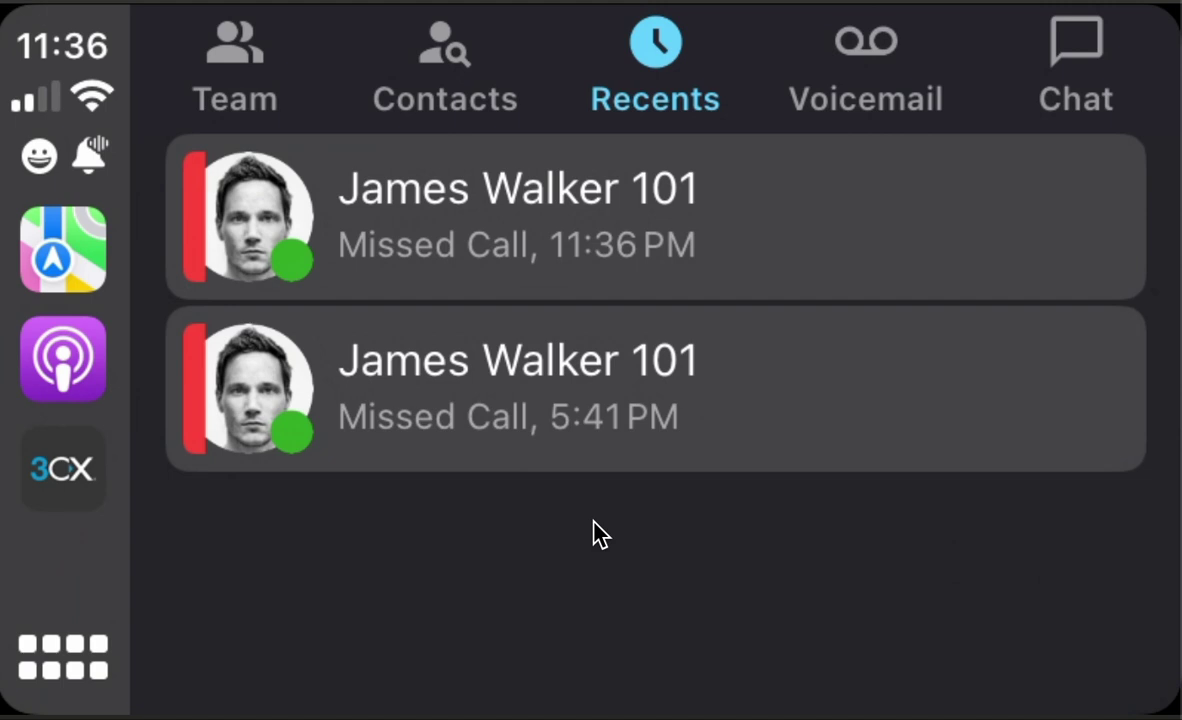
- Dismiss the missed-call options, call back the latest missed call, then show the Voicemail list
left_click(591, 193)
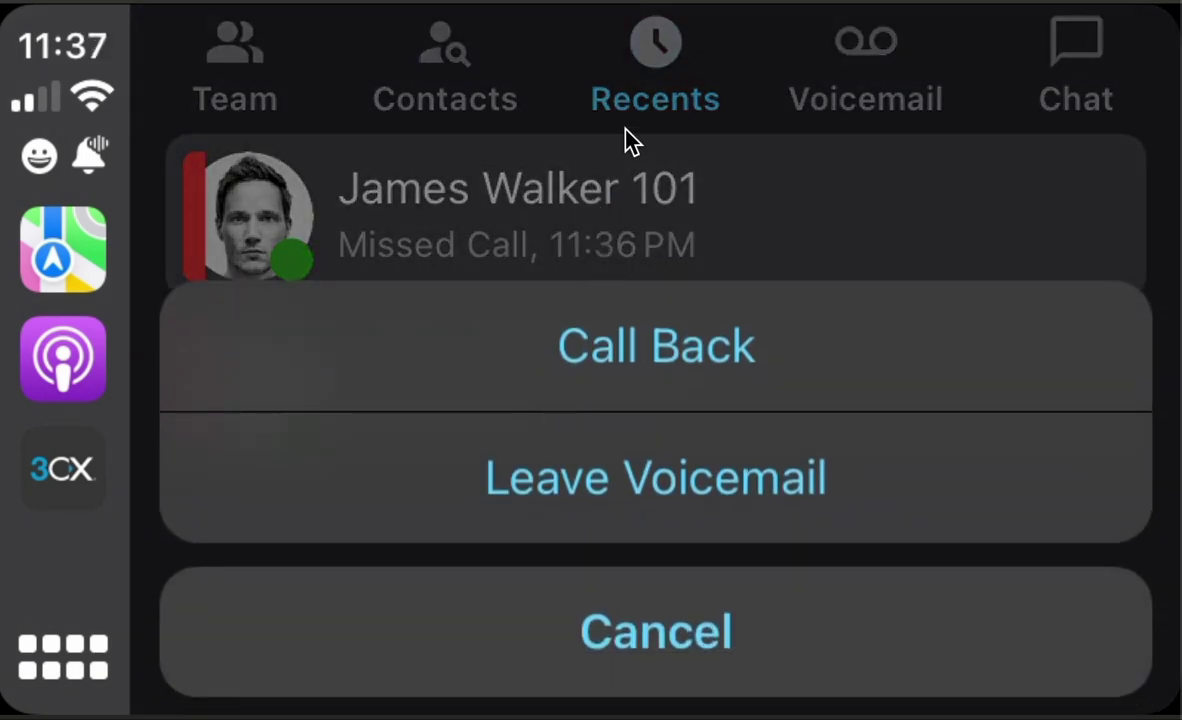
left_click(630, 190)
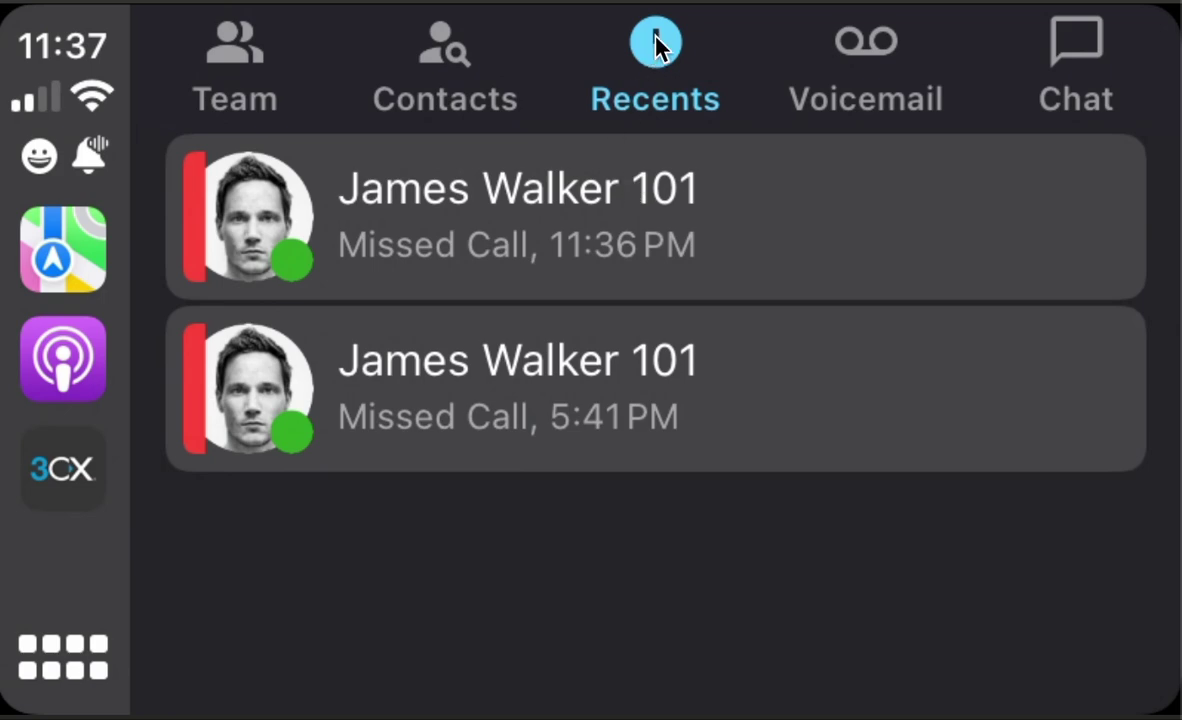
left_click(596, 268)
left_click(850, 66)
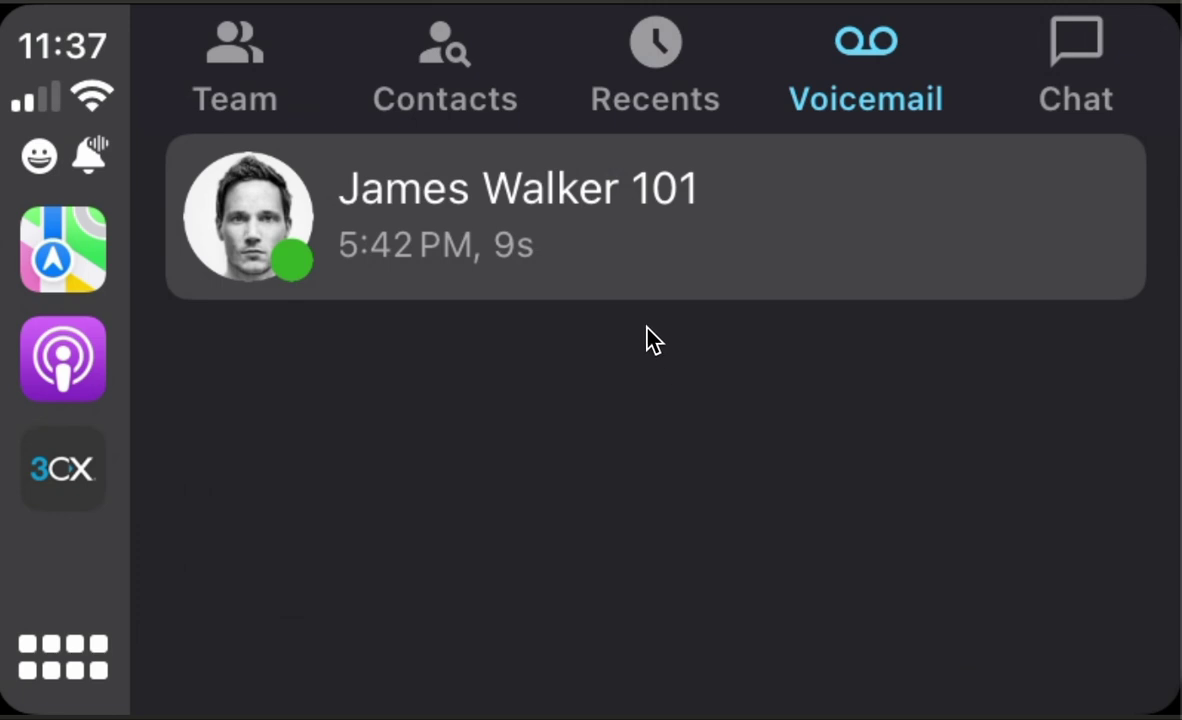
- Play the teammate's 9-second voicemail, end the playback call, and view the Chat conversations
left_click(645, 268)
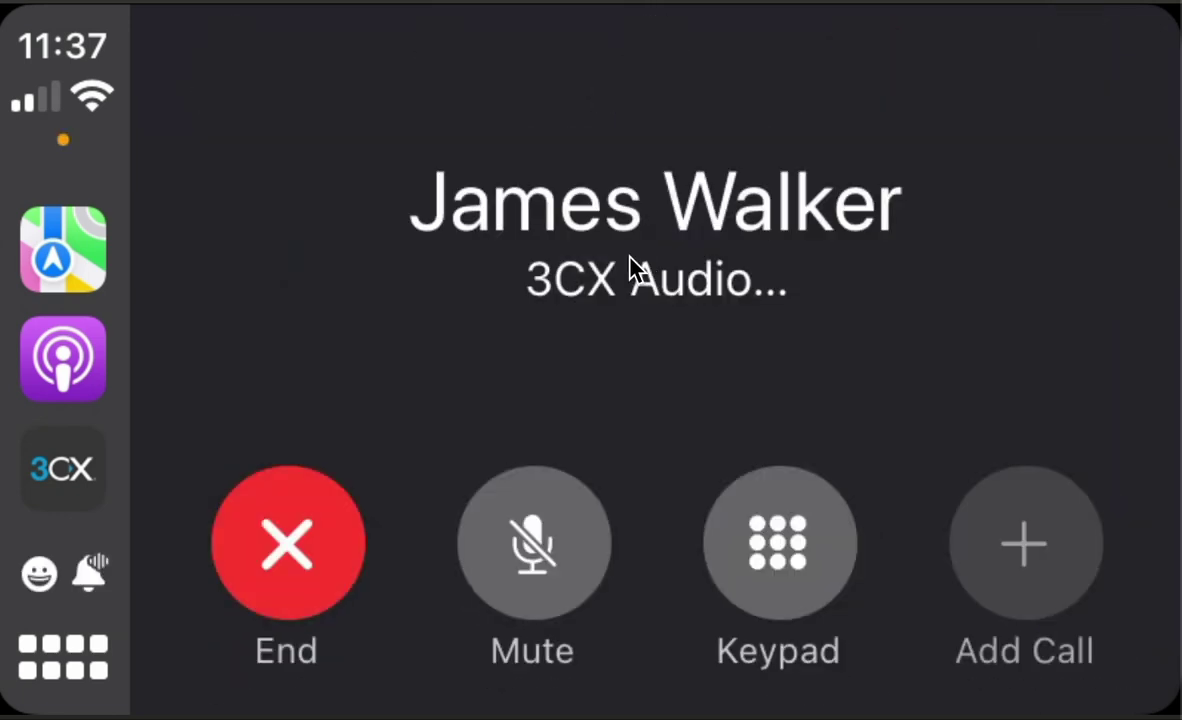
left_click(284, 534)
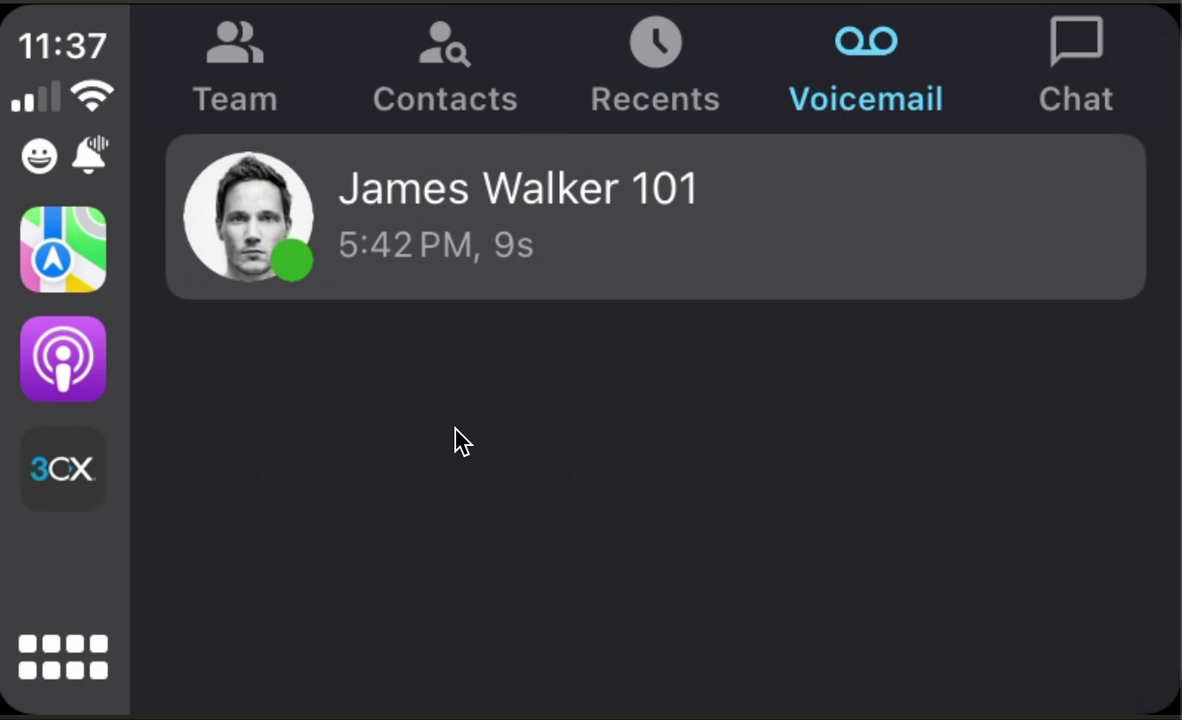
left_click(1113, 88)
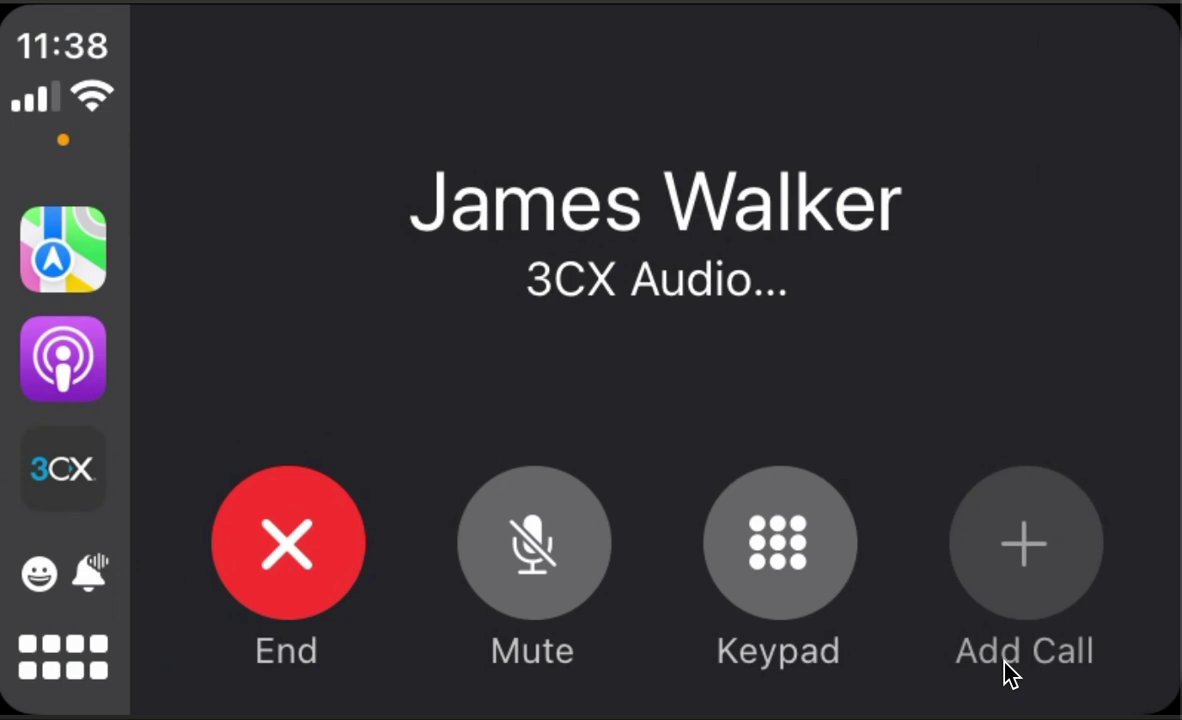
- Hang up the ongoing call to the teammate
left_click(361, 566)
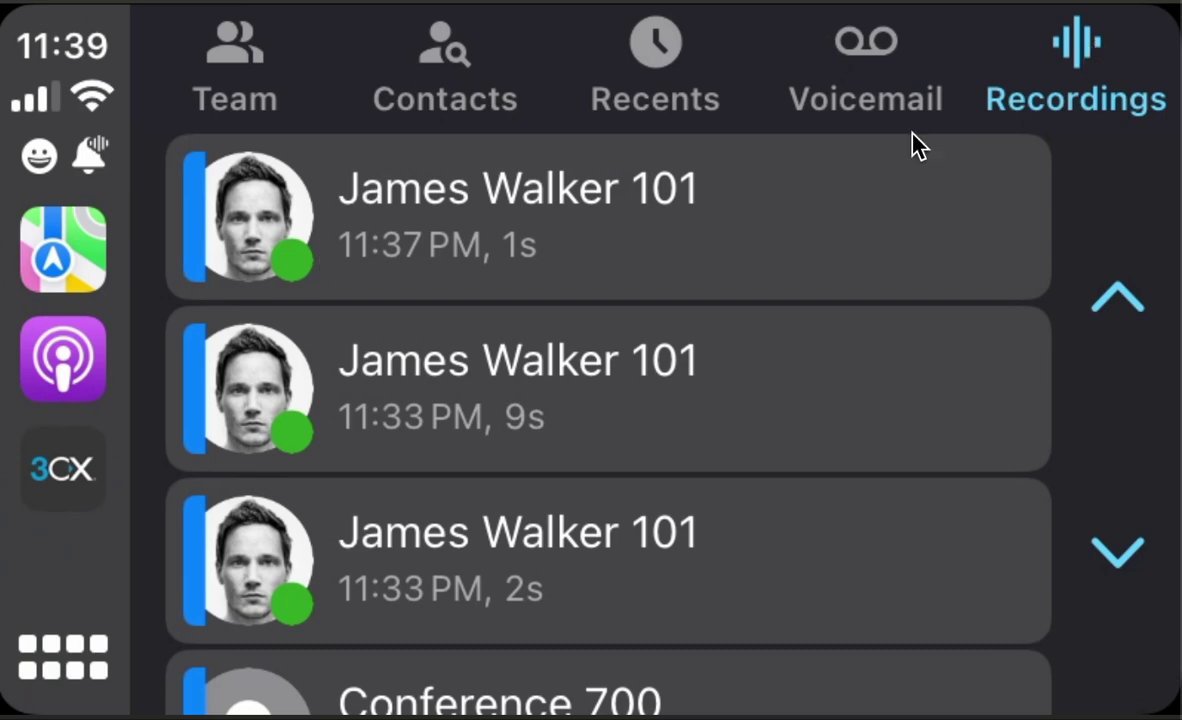
- Play the 1-second 11:37 PM recording by accepting its playback call
left_click(428, 236)
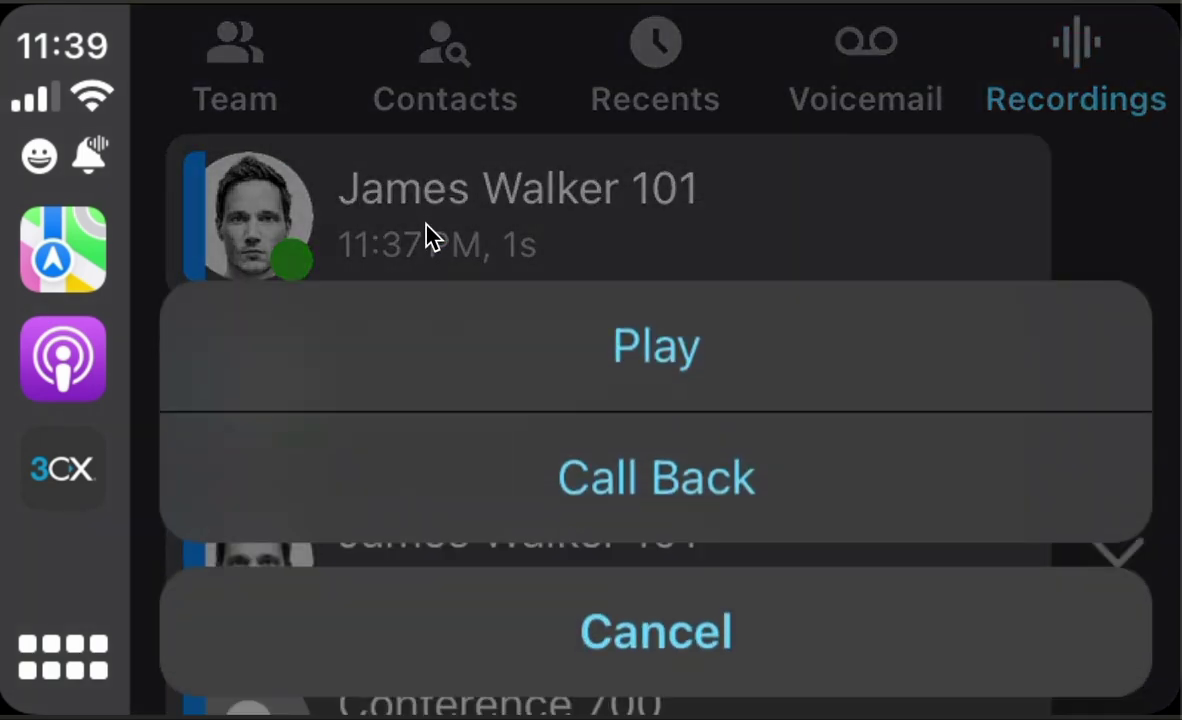
left_click(652, 370)
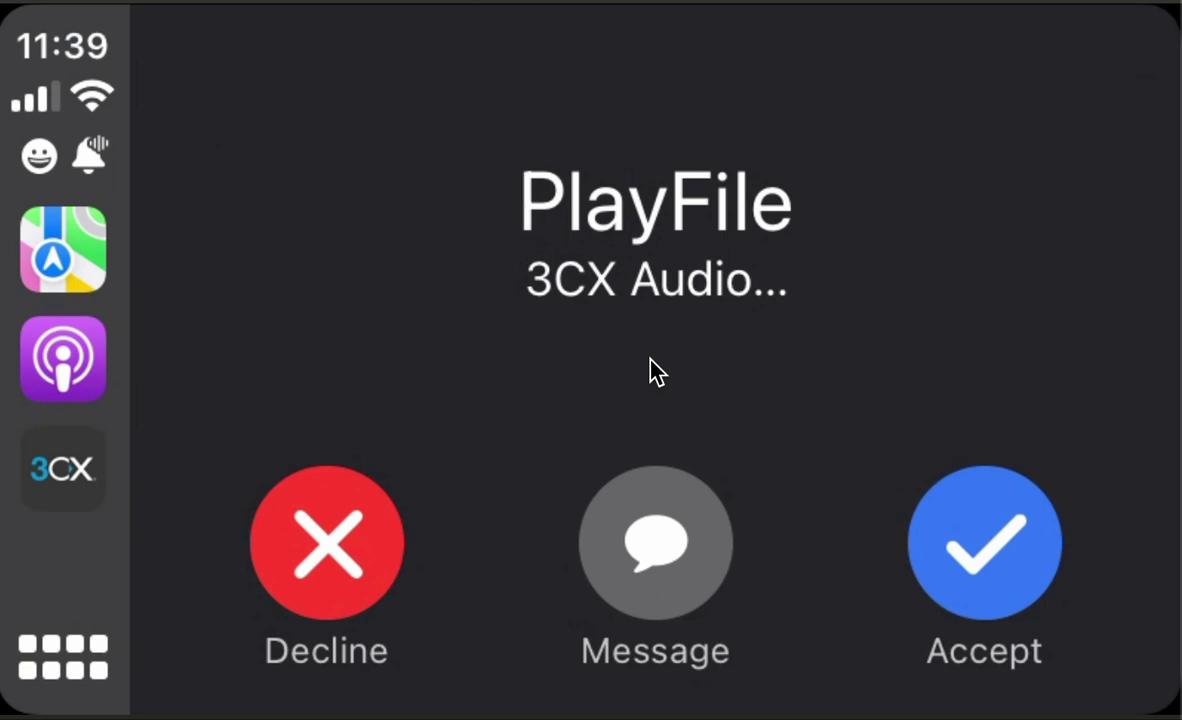
left_click(1043, 566)
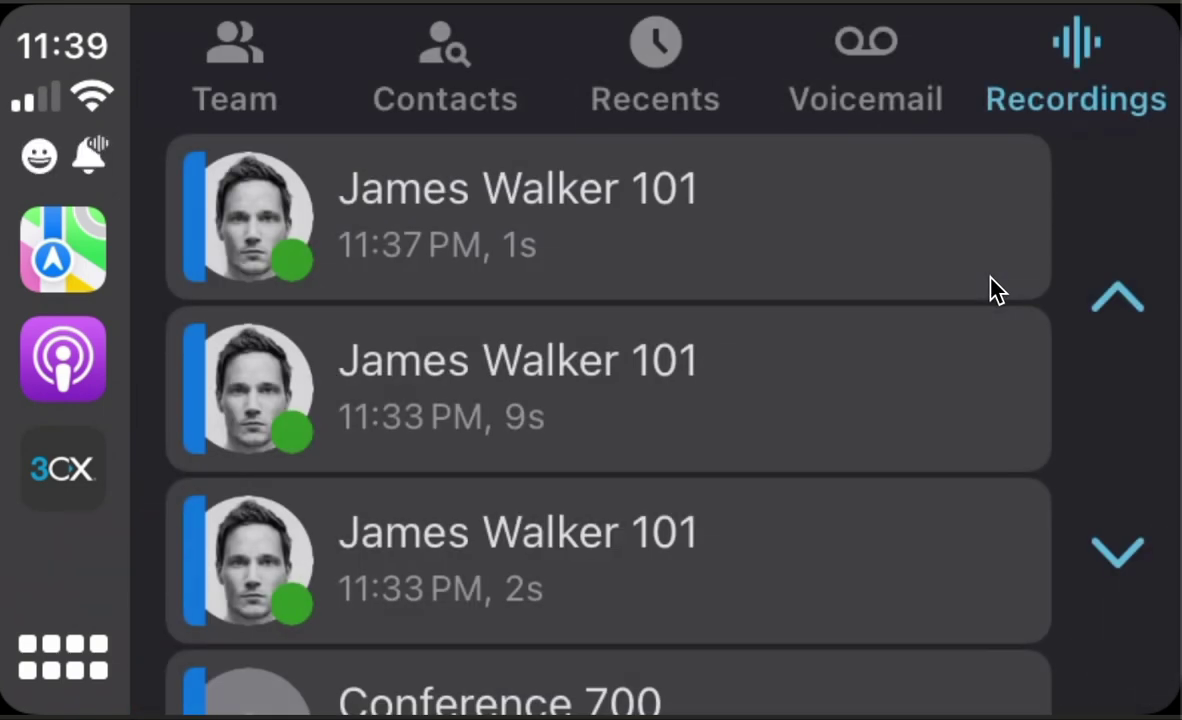
- Call back the 11:37 PM recording's caller, then hang up
left_click(826, 253)
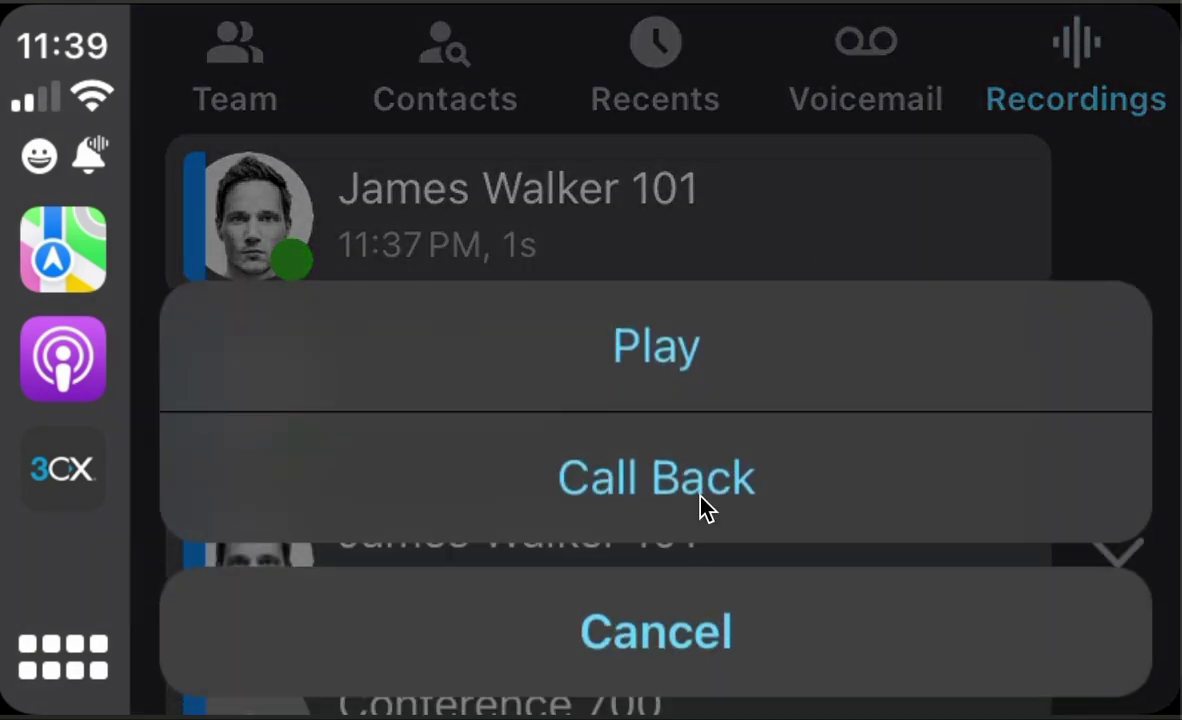
left_click(700, 496)
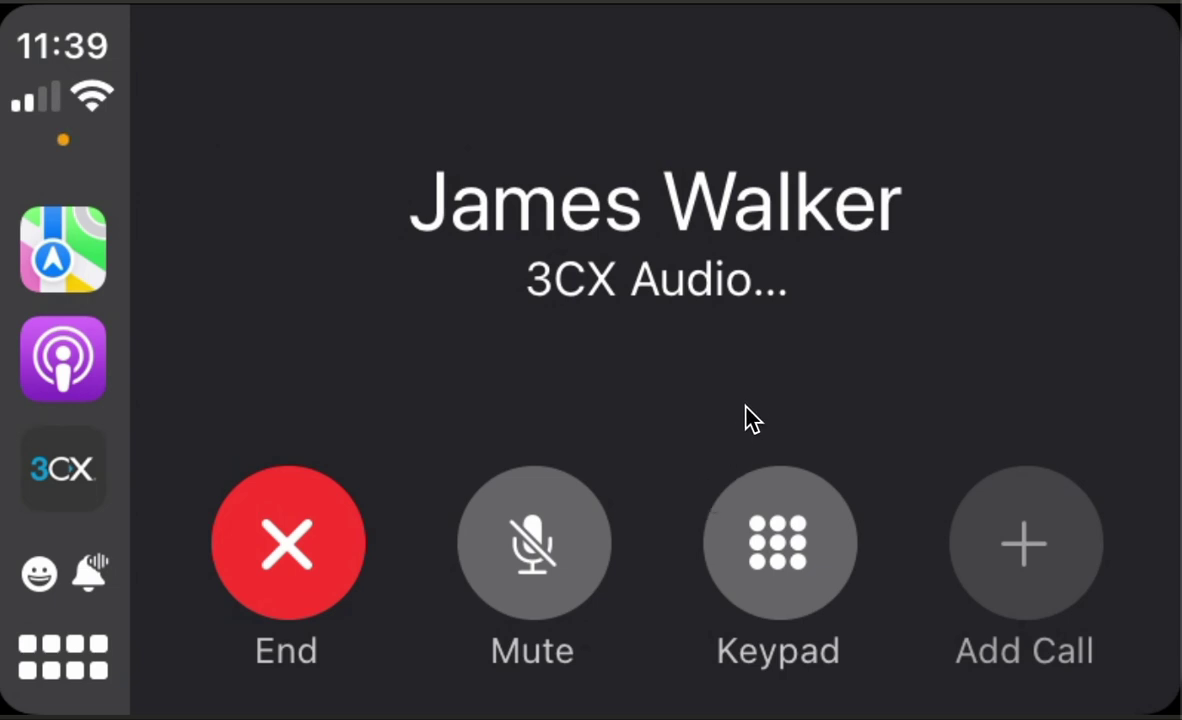
left_click(343, 548)
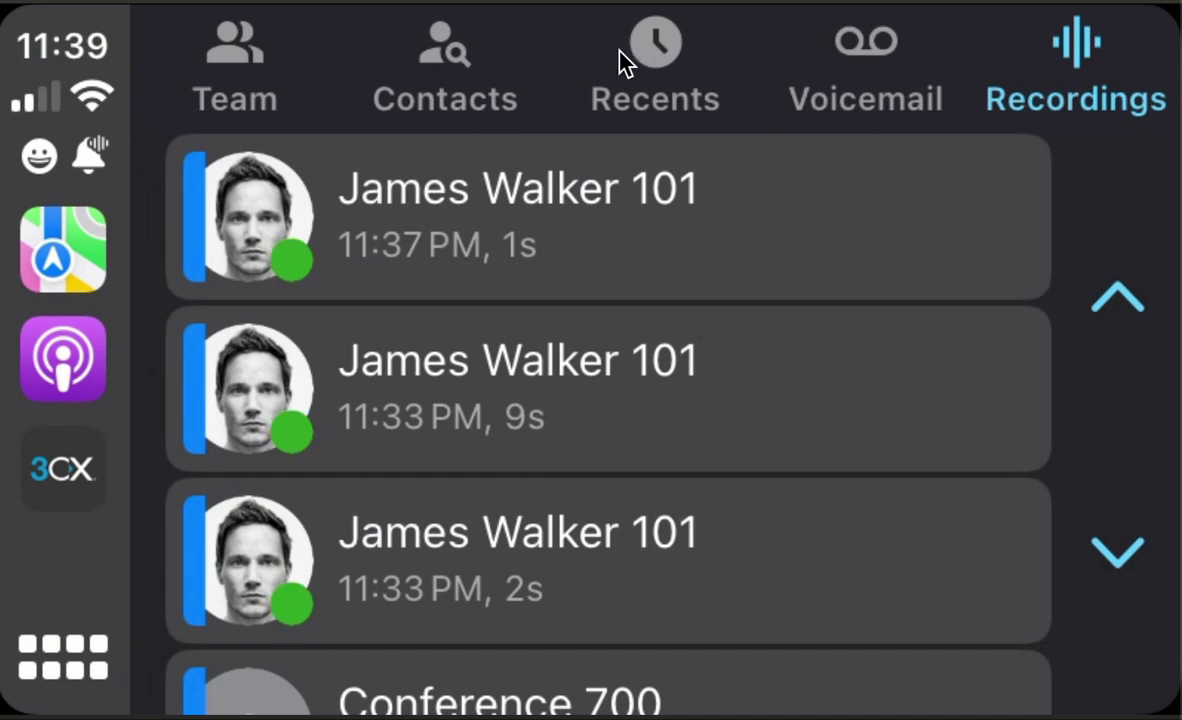
- Cycle through Voicemail, Recents, Contacts and Recordings, then back to Recents and reload Recordings
left_click(862, 62)
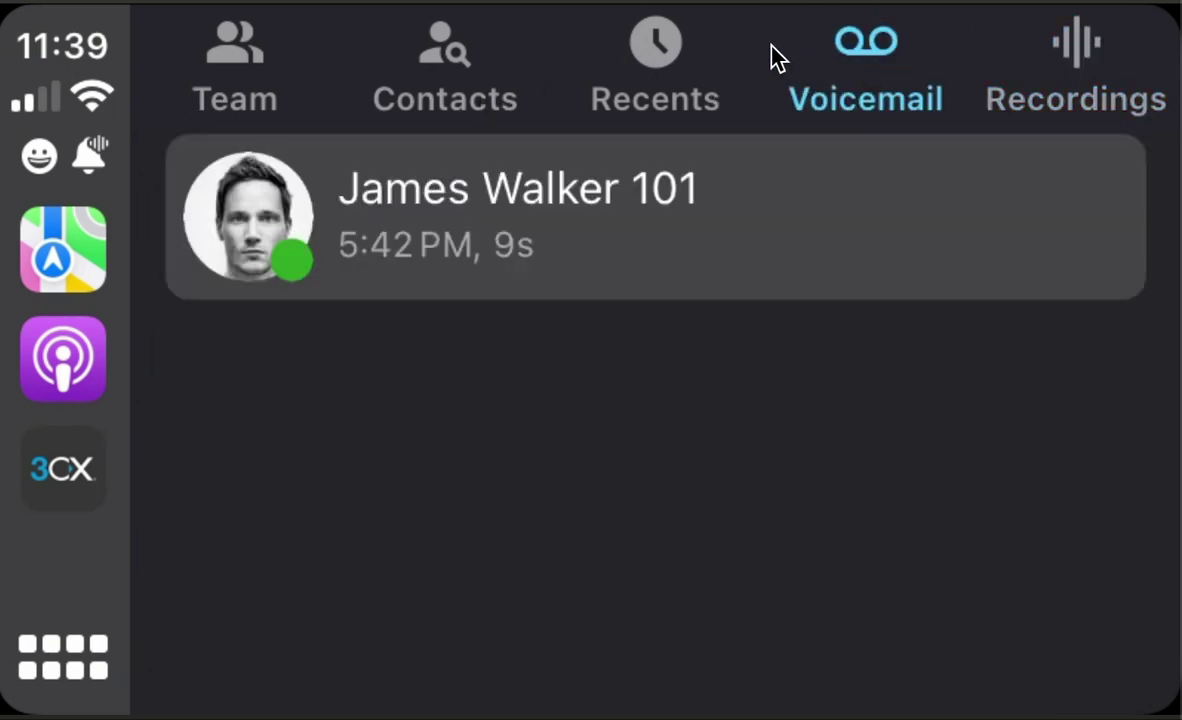
left_click(659, 62)
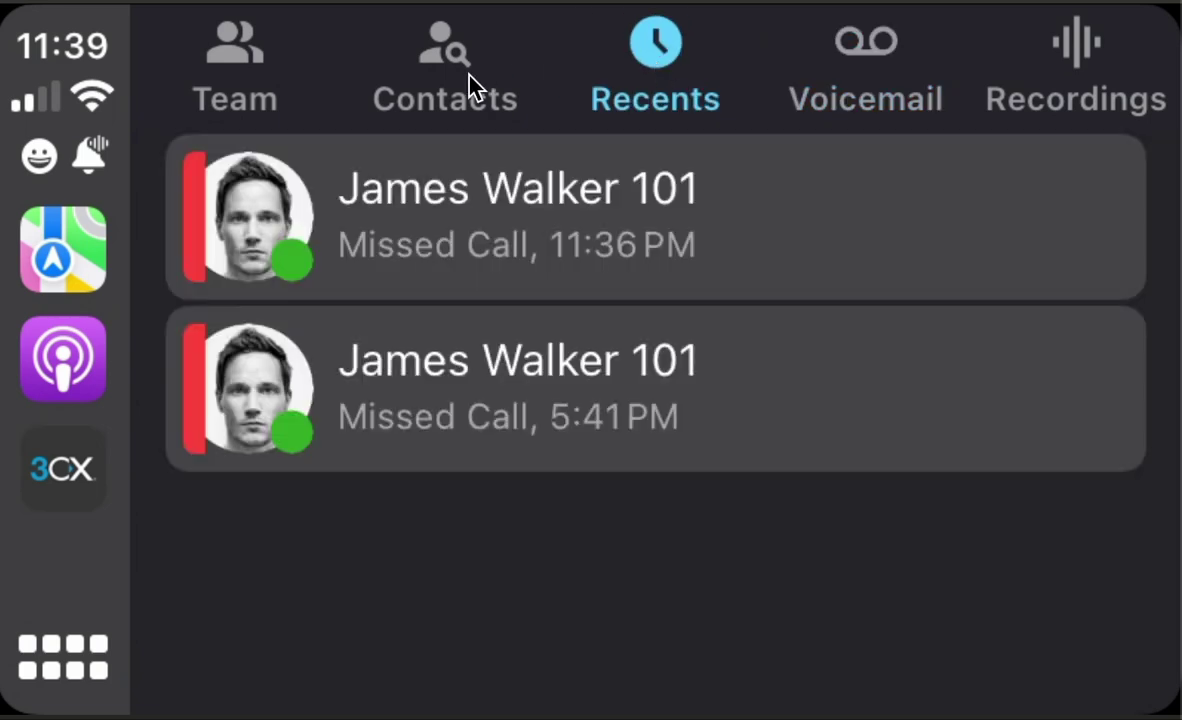
left_click(469, 76)
left_click(1072, 66)
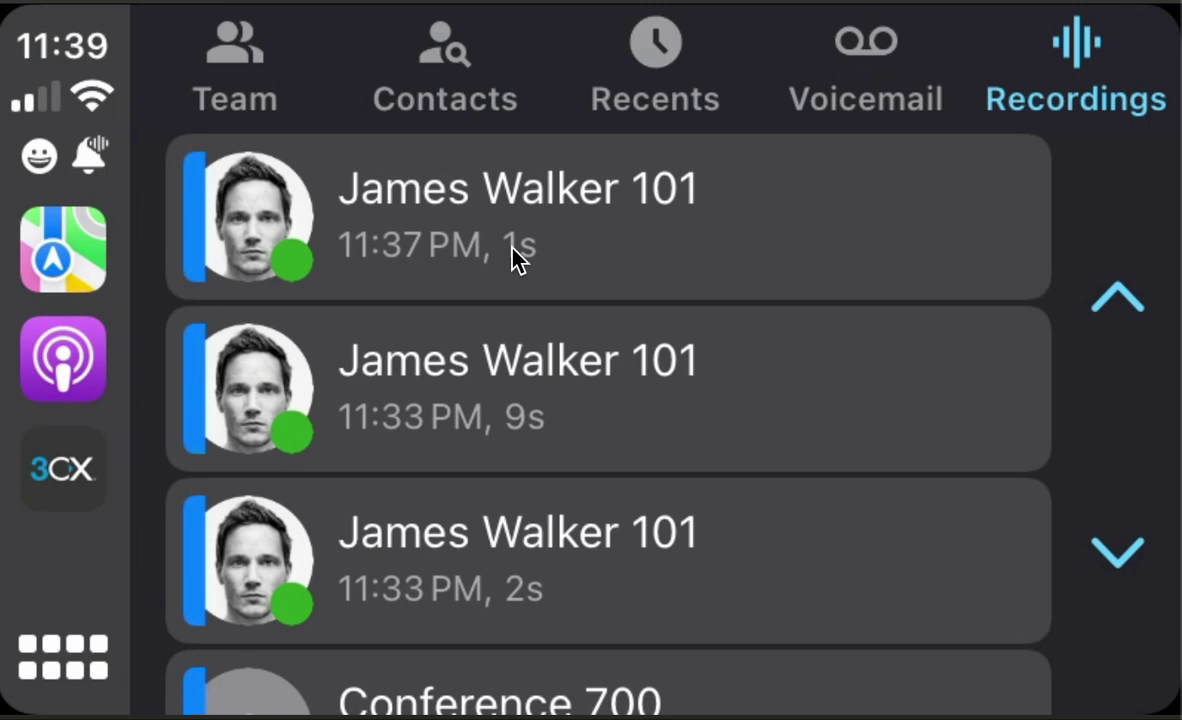
left_click(646, 55)
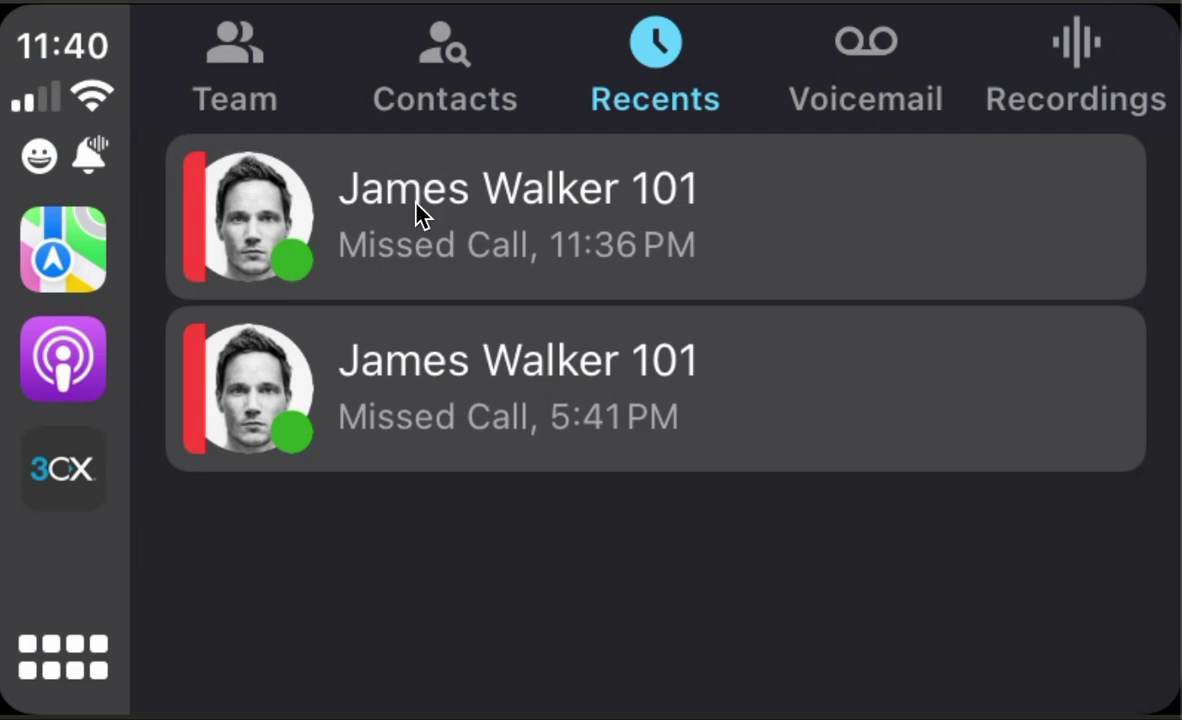
left_click(1087, 58)
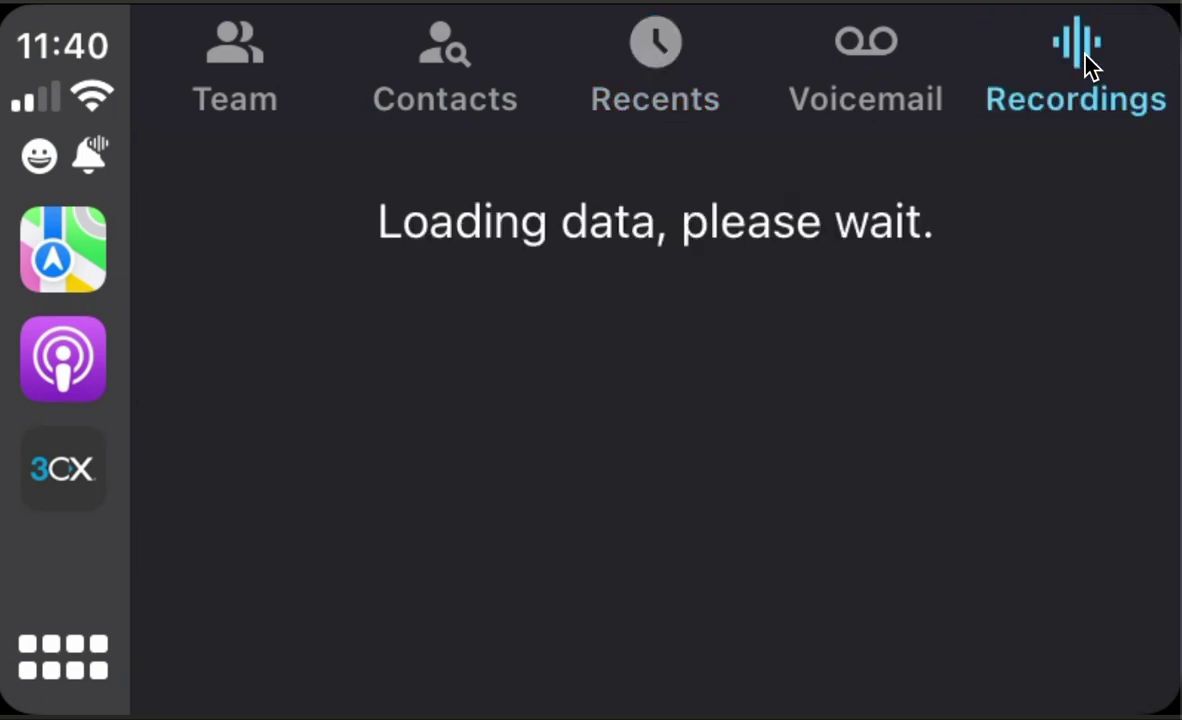